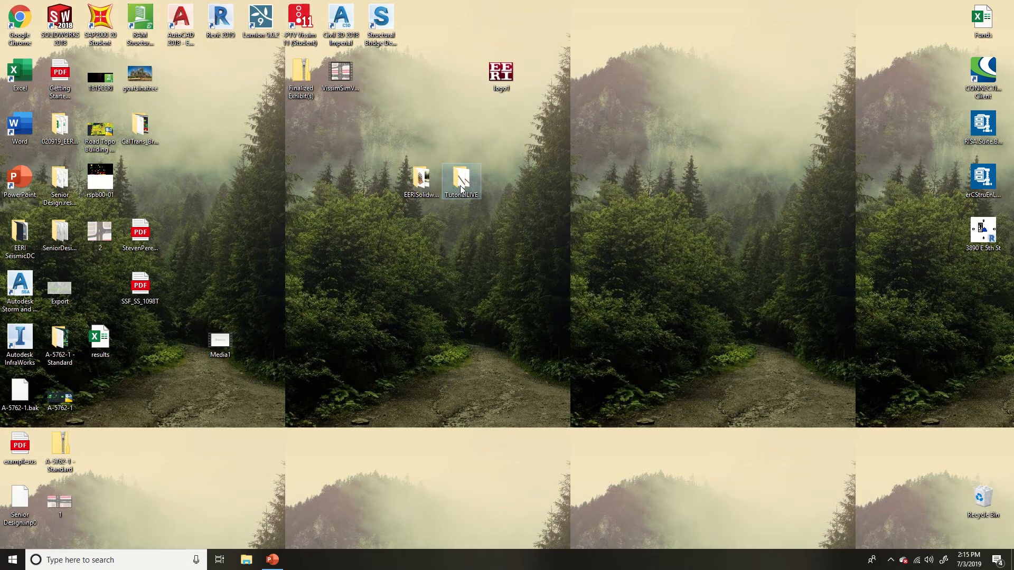
- Check the contents of the TutorialLIVE folder on the desktop
double_click(460, 186)
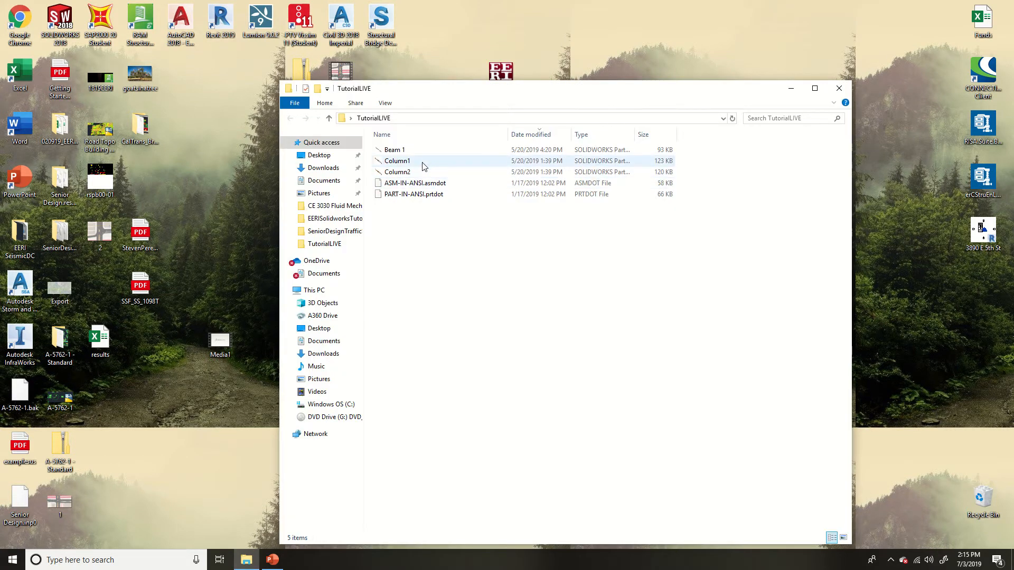
click(839, 89)
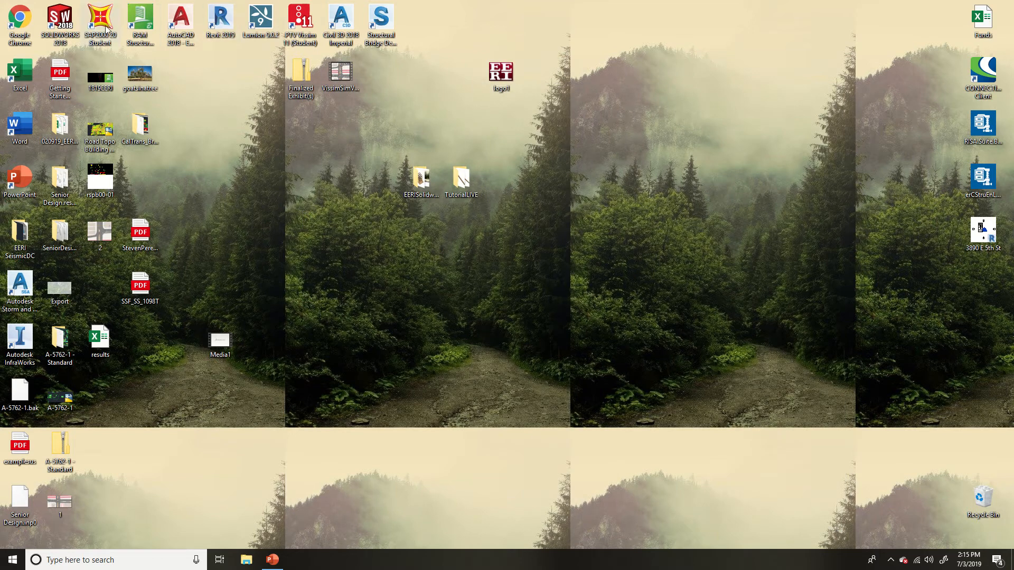
- Launch SOLIDWORKS 2018 and open the ASM-IN-ANSI.asmdot assembly template from the desktop folder TutorialLIVE
double_click(77, 28)
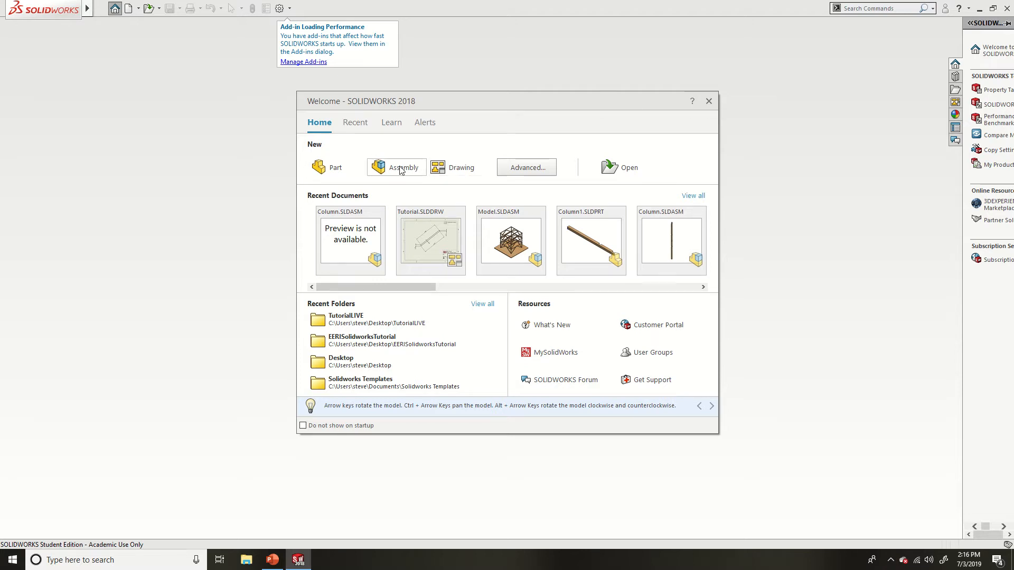
click(708, 101)
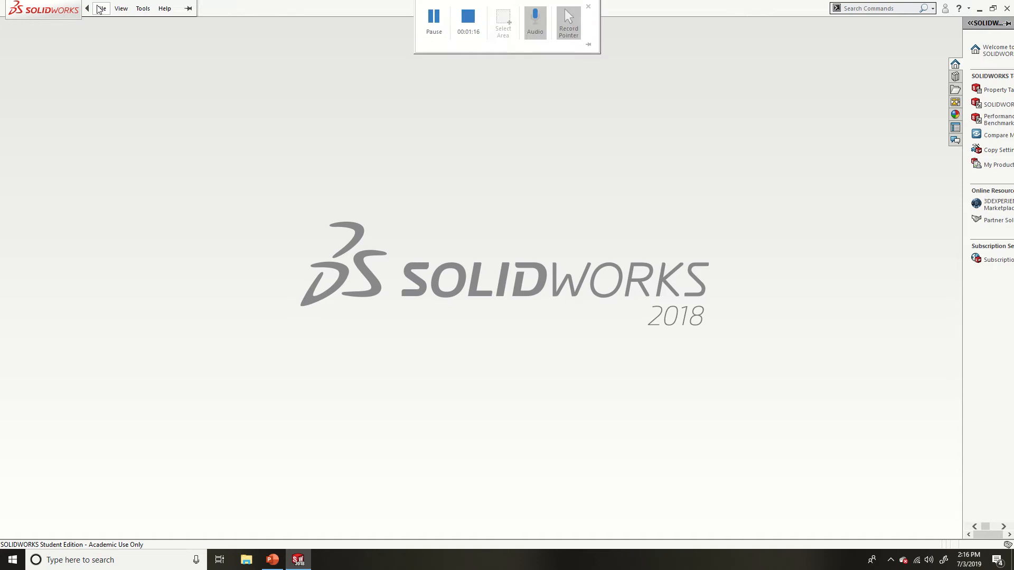
click(101, 8)
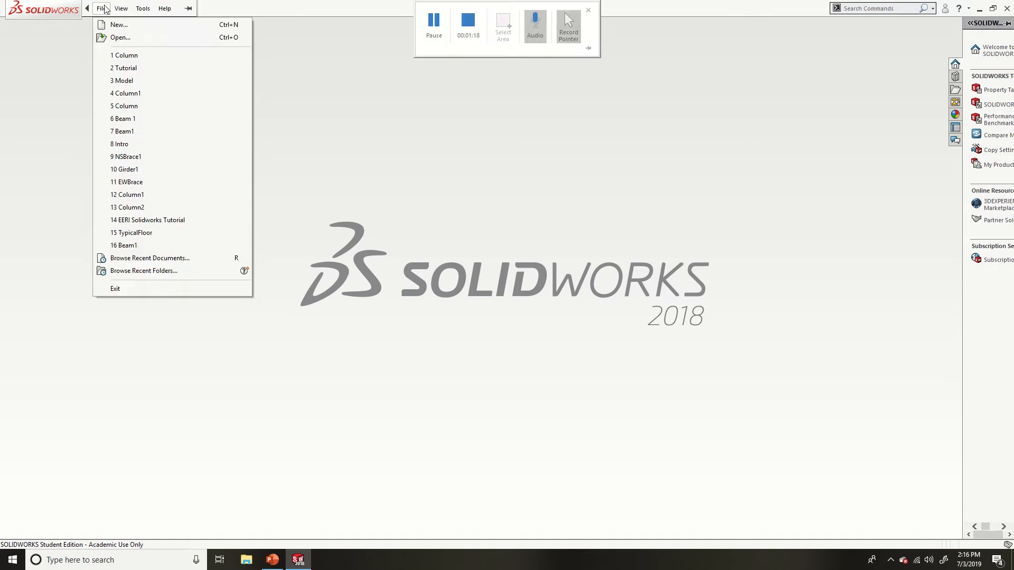
click(117, 36)
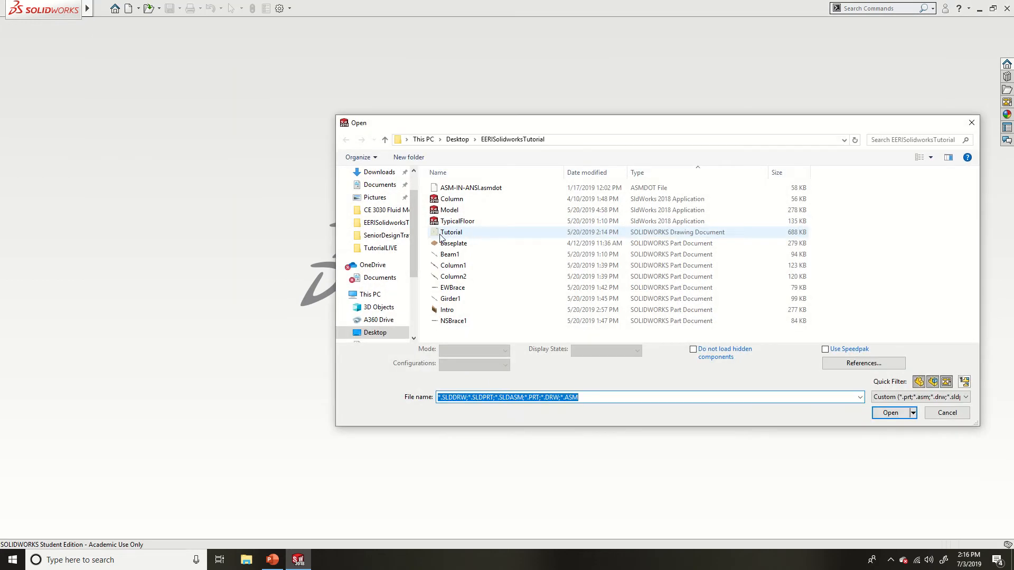
click(466, 141)
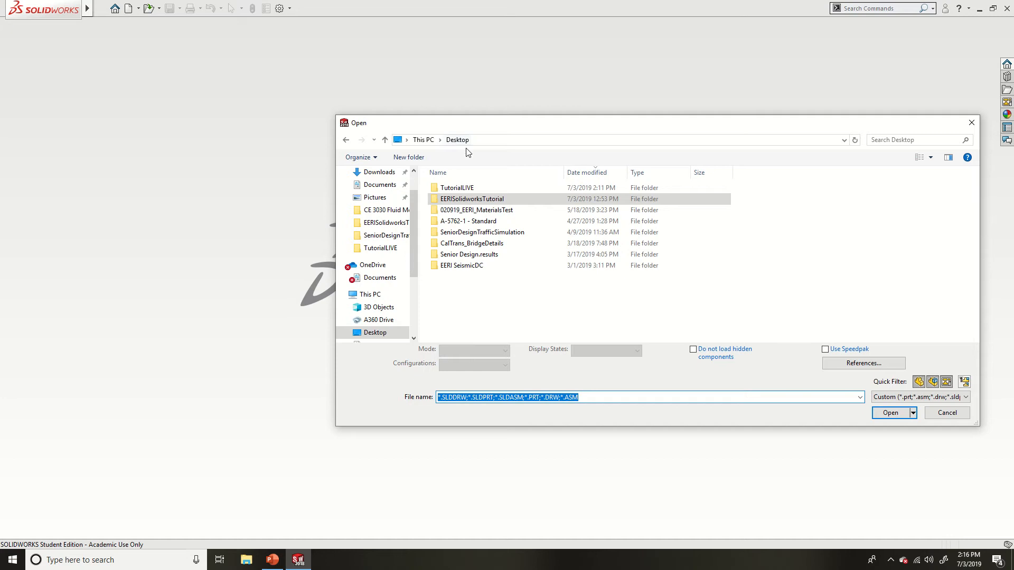
double_click(463, 189)
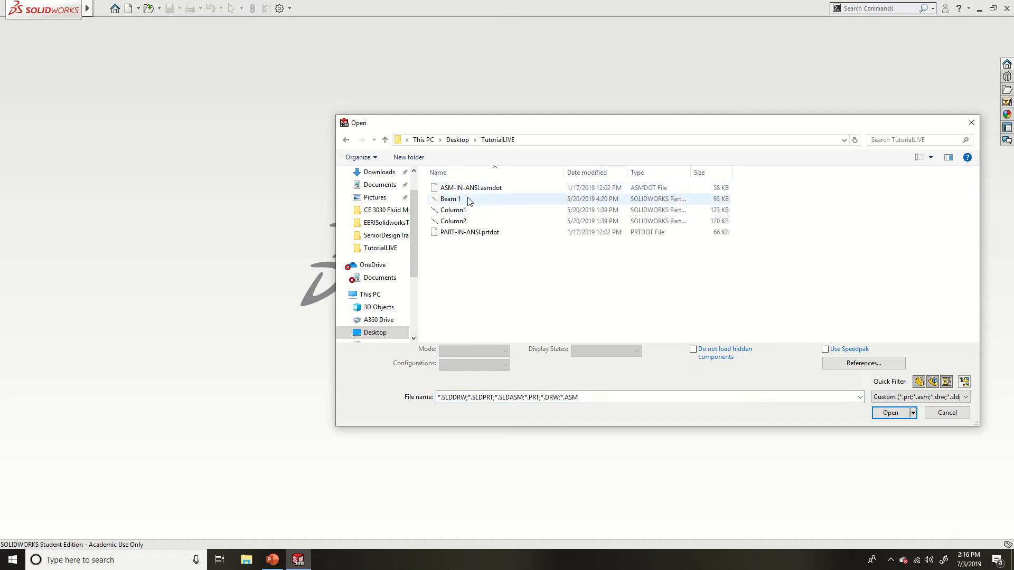
double_click(476, 189)
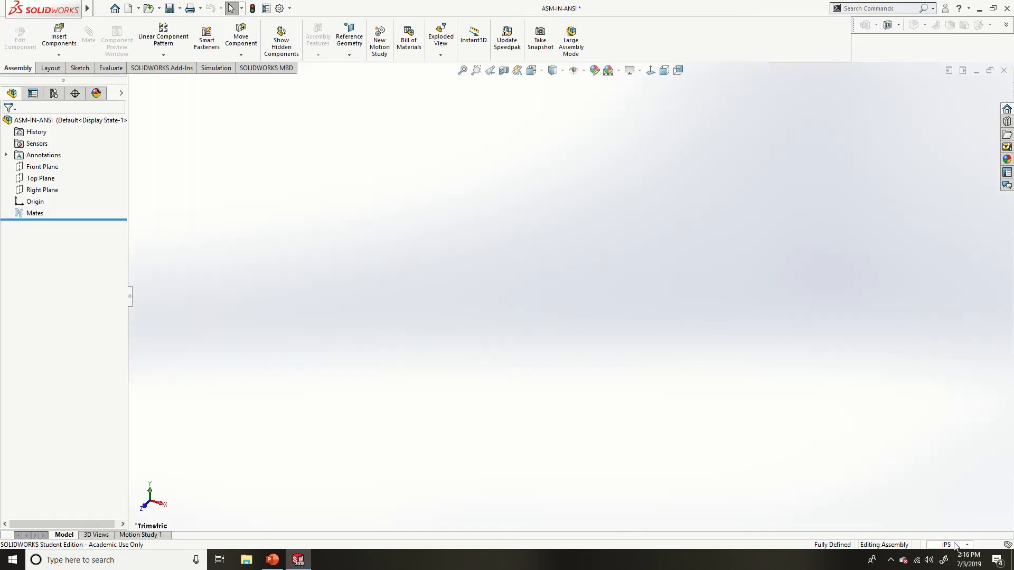
click(956, 546)
- Save the template in the TutorialLIVE folder as an assembly file (*.asm;*.sldasm) named Column
mouse_move(68, 10)
click(101, 8)
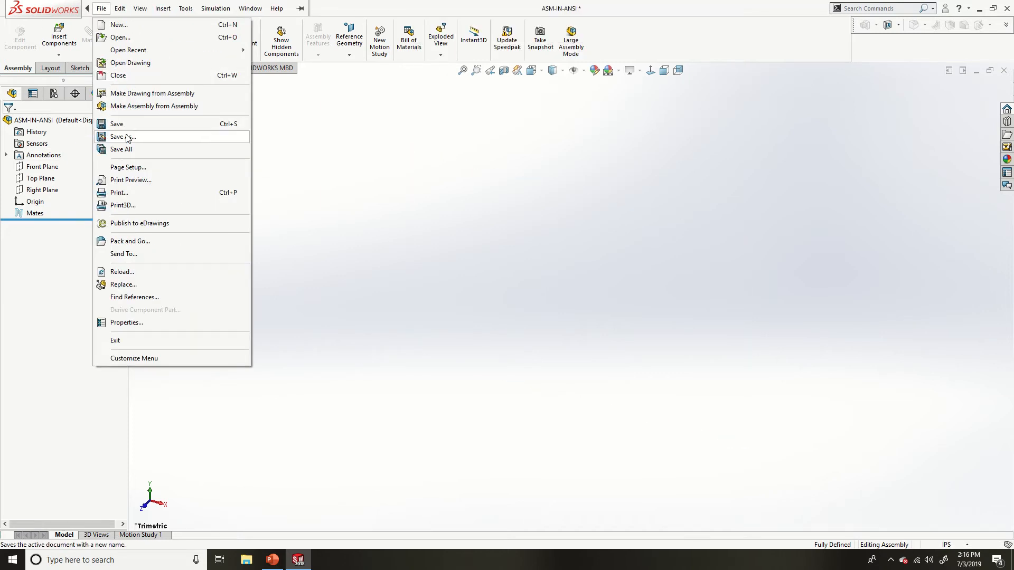
click(123, 138)
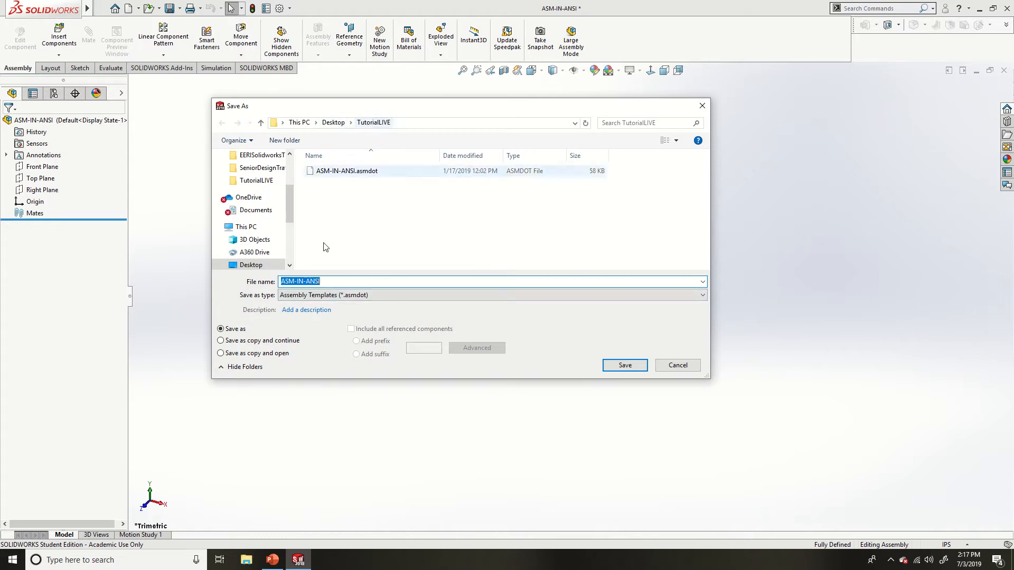
text(Column)
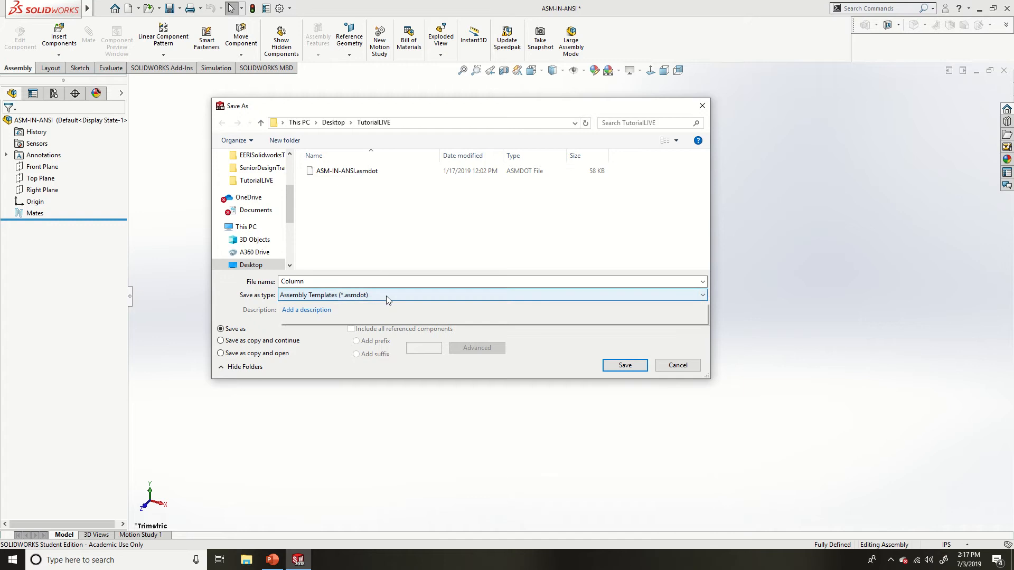
click(386, 296)
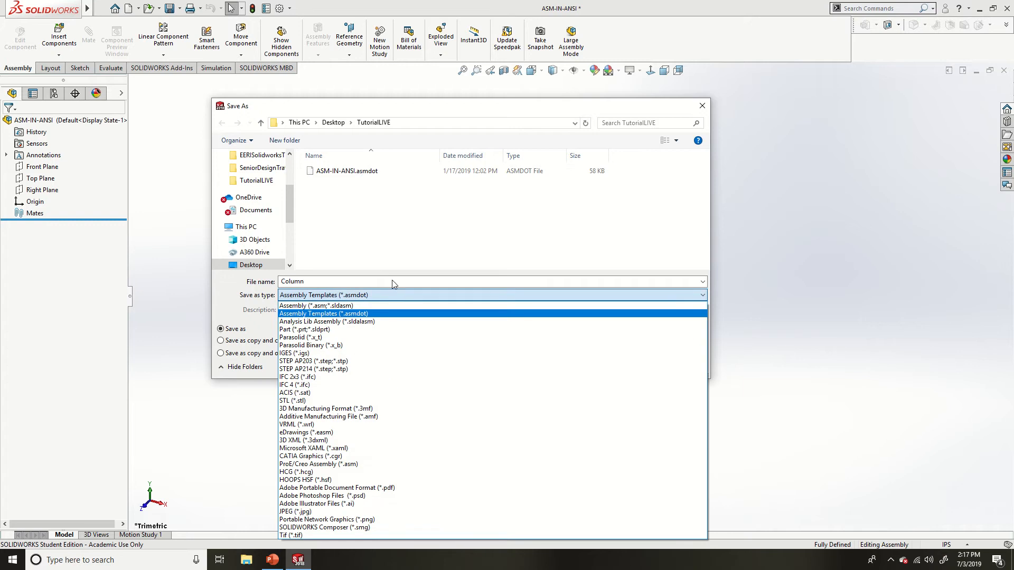
click(330, 305)
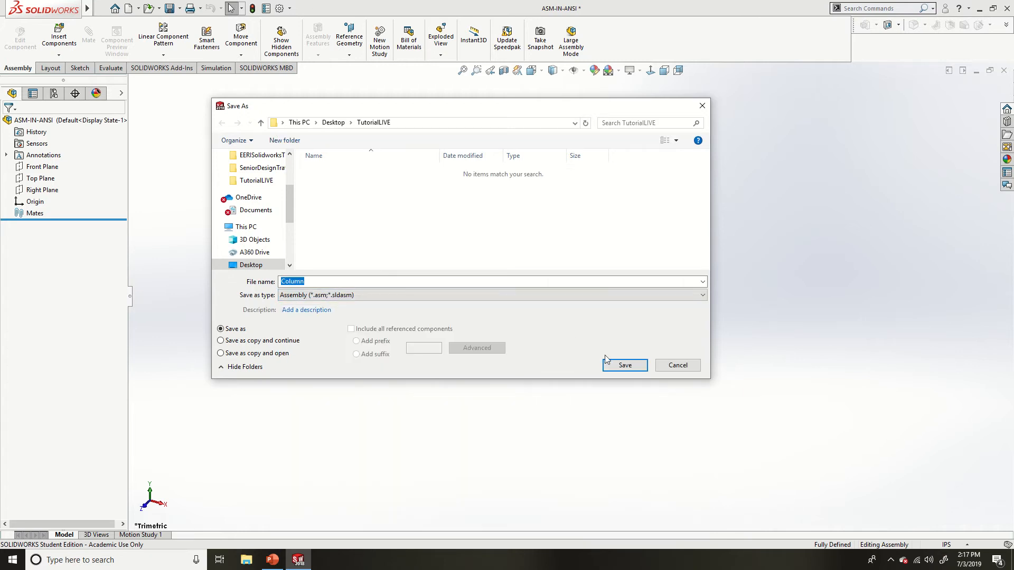
click(625, 365)
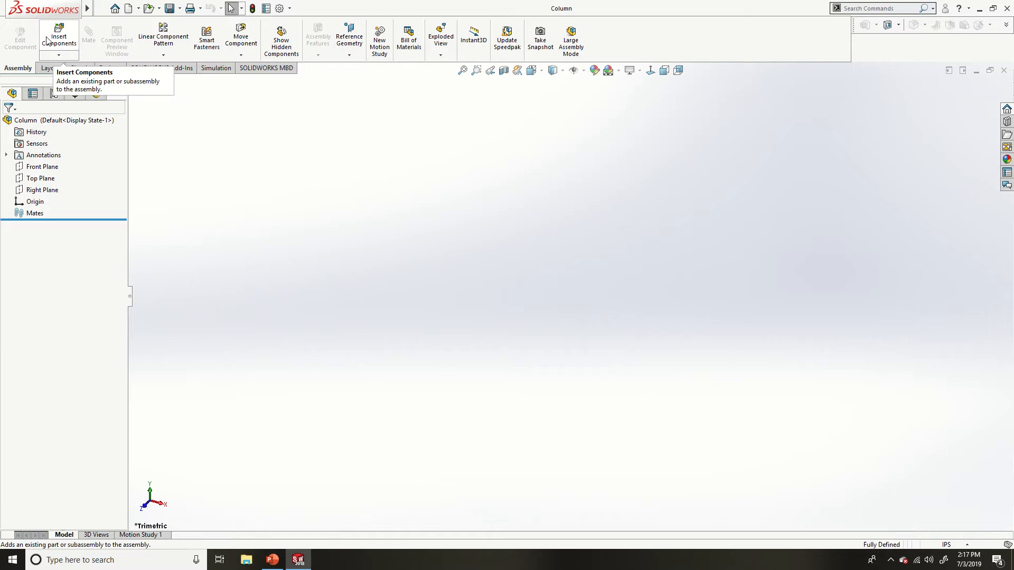
- Insert the Column1 part from the TutorialLIVE folder as the first component of the assembly
key(ctrl)
key(ctrl)
key(ctrl)
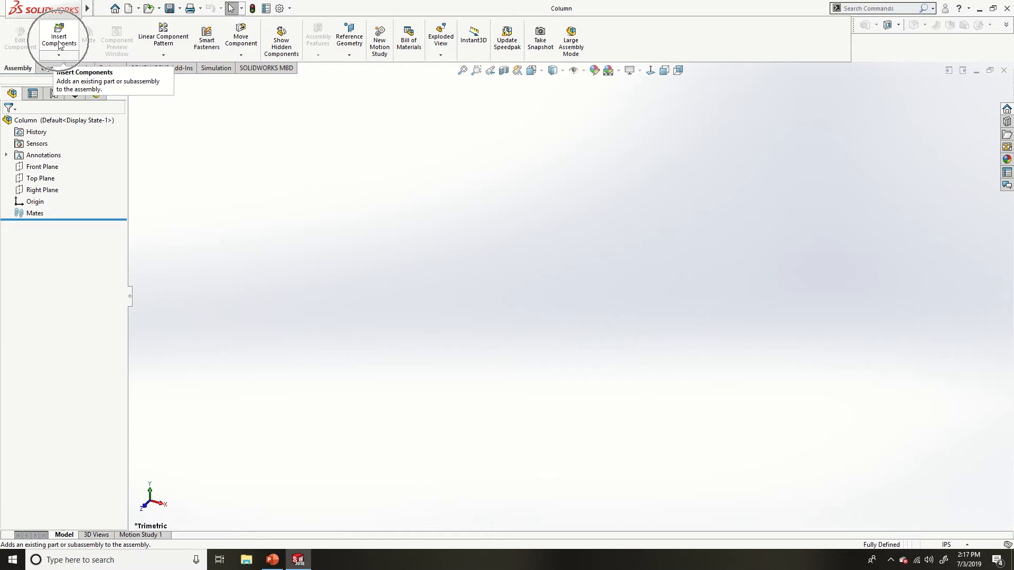
click(59, 44)
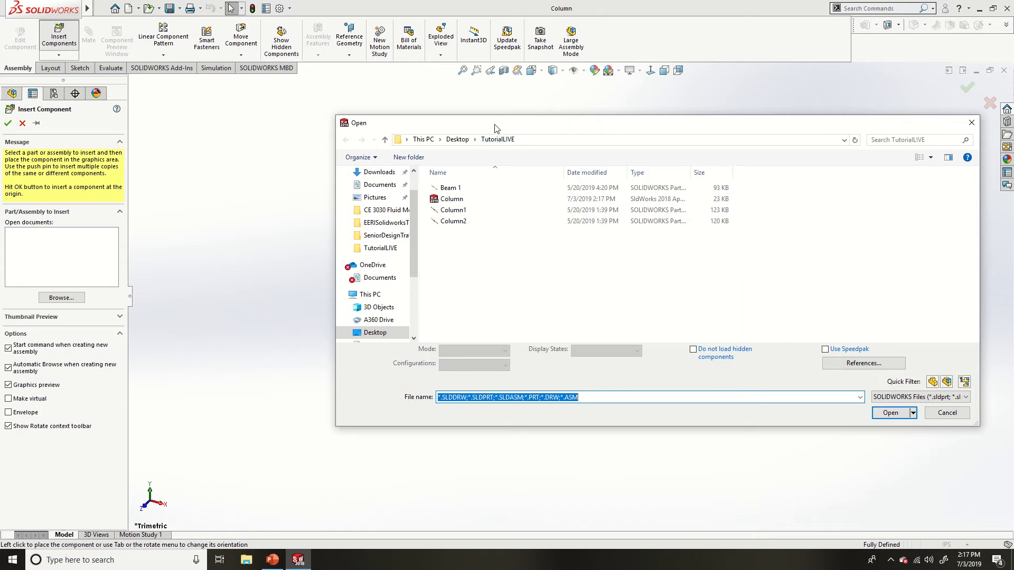
drag(495, 128, 435, 118)
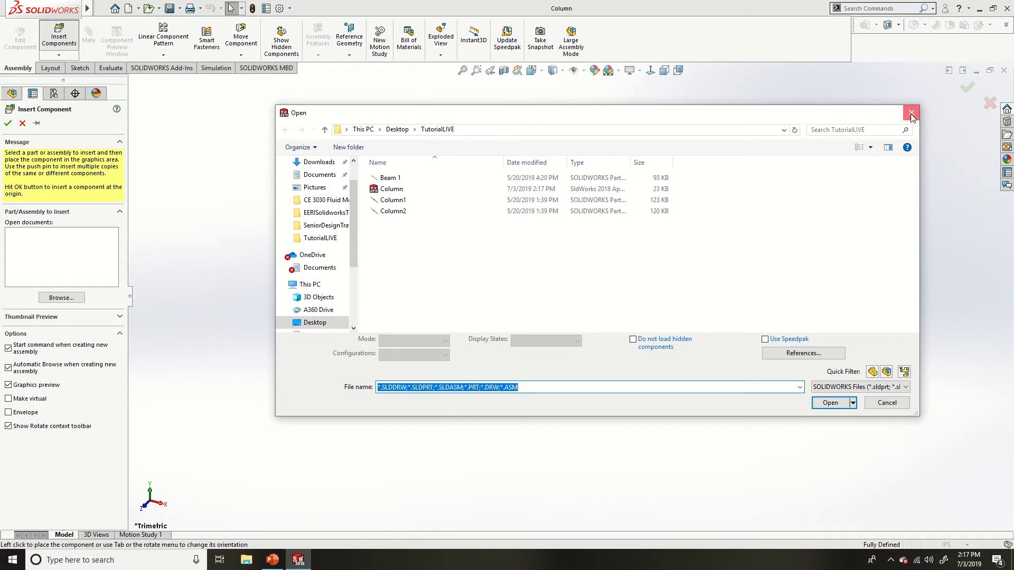
click(911, 113)
click(53, 299)
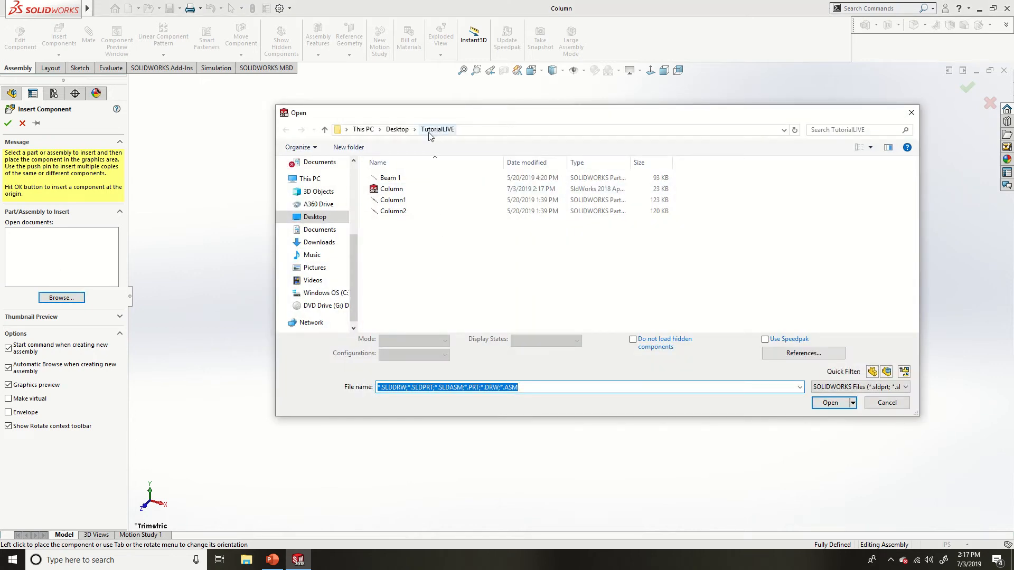
click(396, 202)
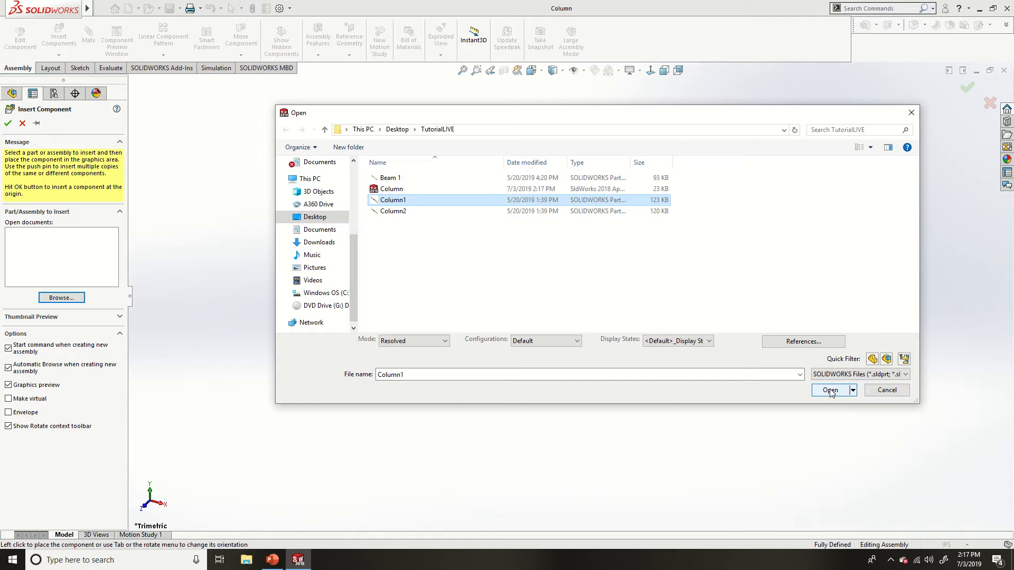
click(830, 390)
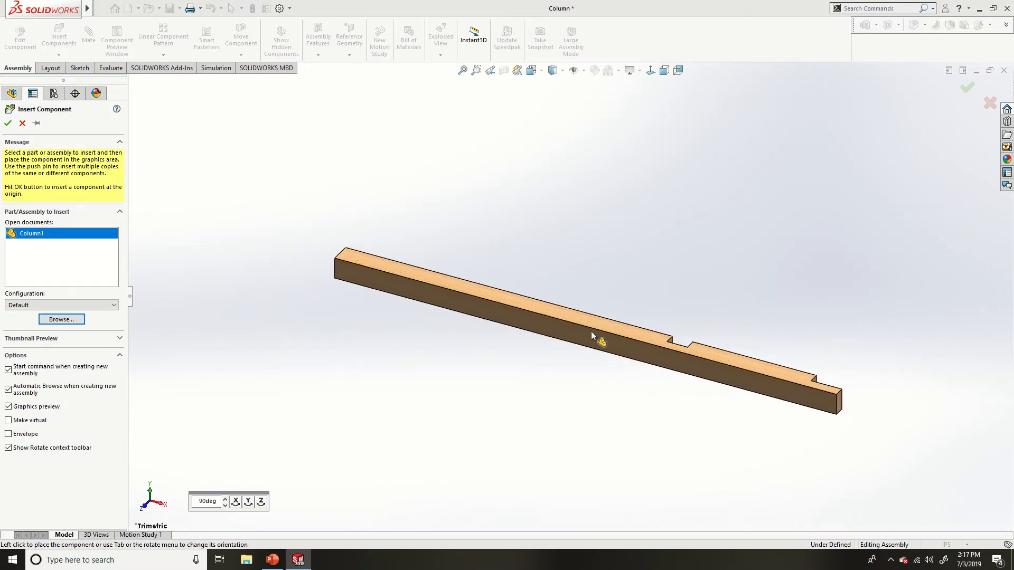
click(576, 335)
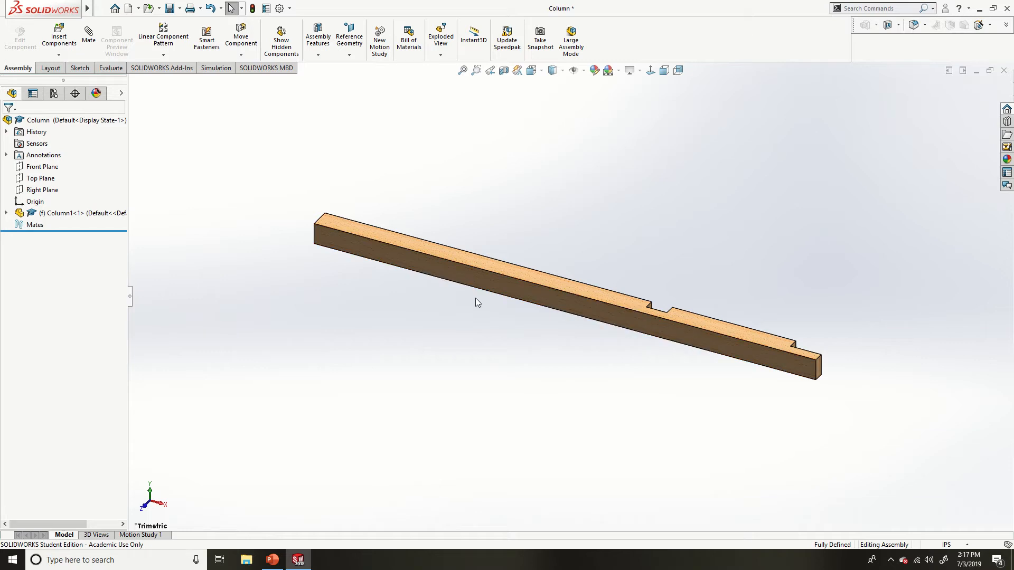
- Try to move the fixed Column1 component in the assembly
click(549, 300)
right_click(549, 301)
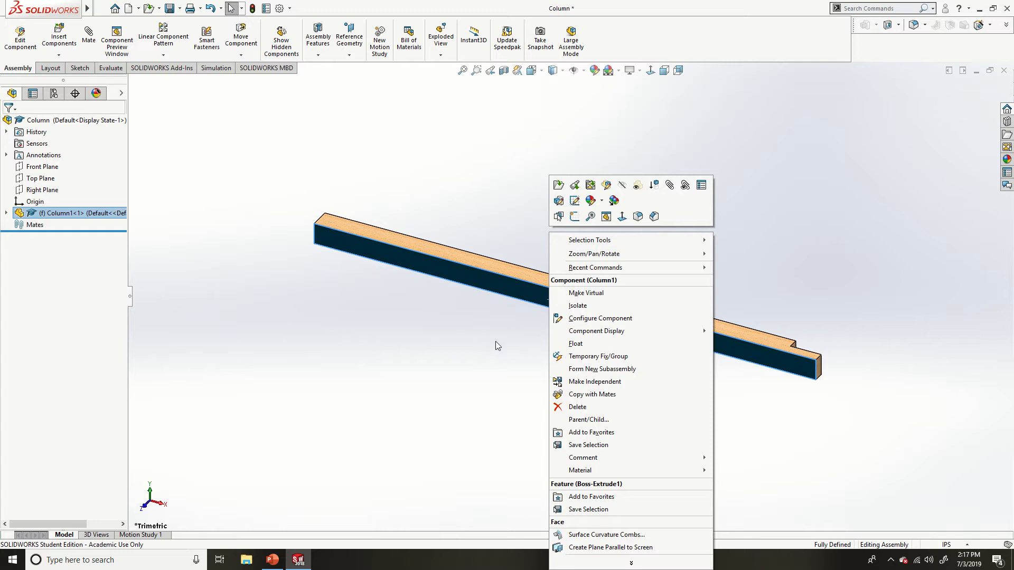
click(462, 331)
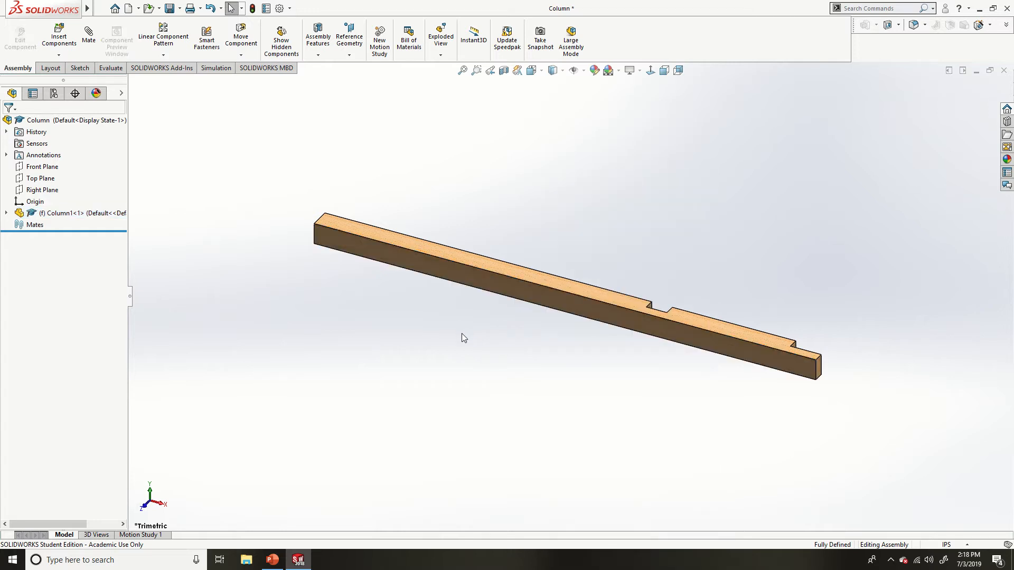
mouse_move(507, 276)
mouse_down()
mouse_move(520, 285)
mouse_move(511, 291)
mouse_move(494, 269)
mouse_up()
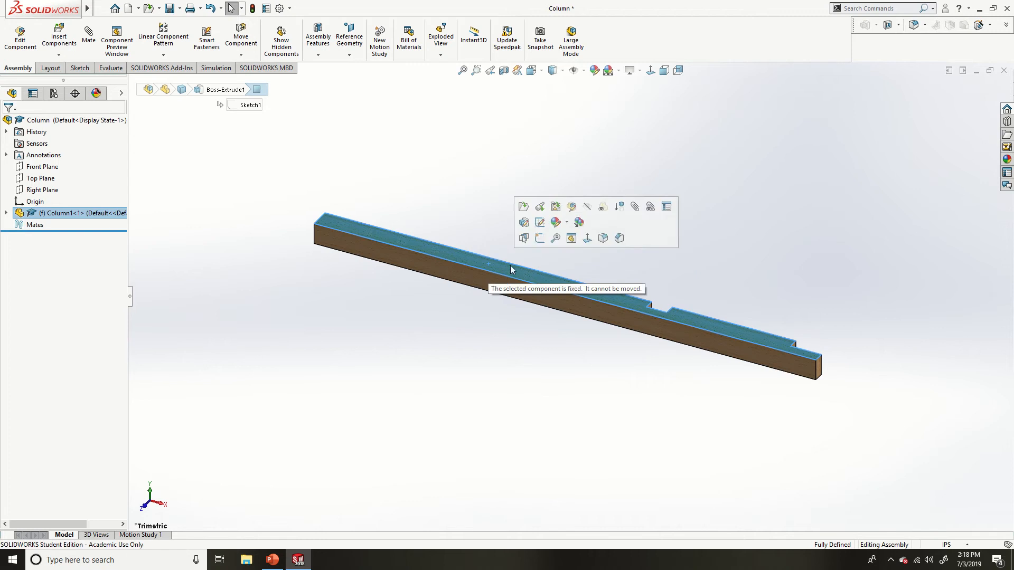
click(698, 401)
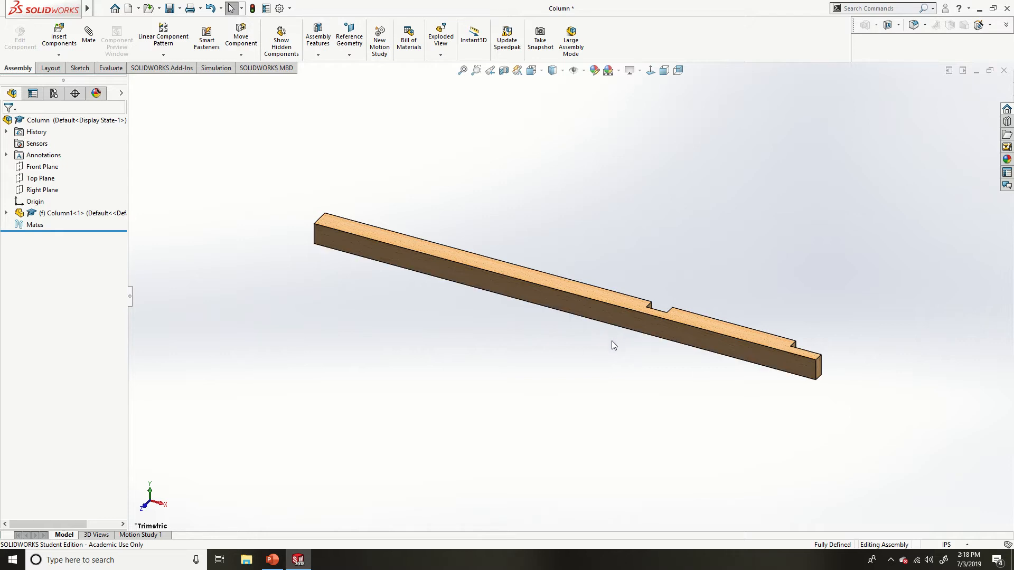
- Set the fixed Column1 component to Float so that it can move freely
click(520, 290)
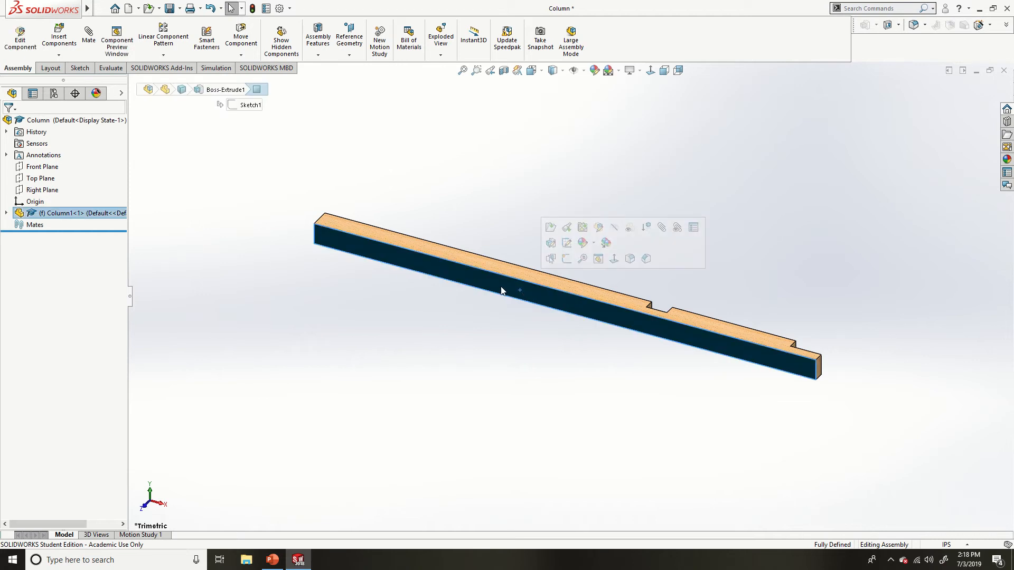
right_click(506, 292)
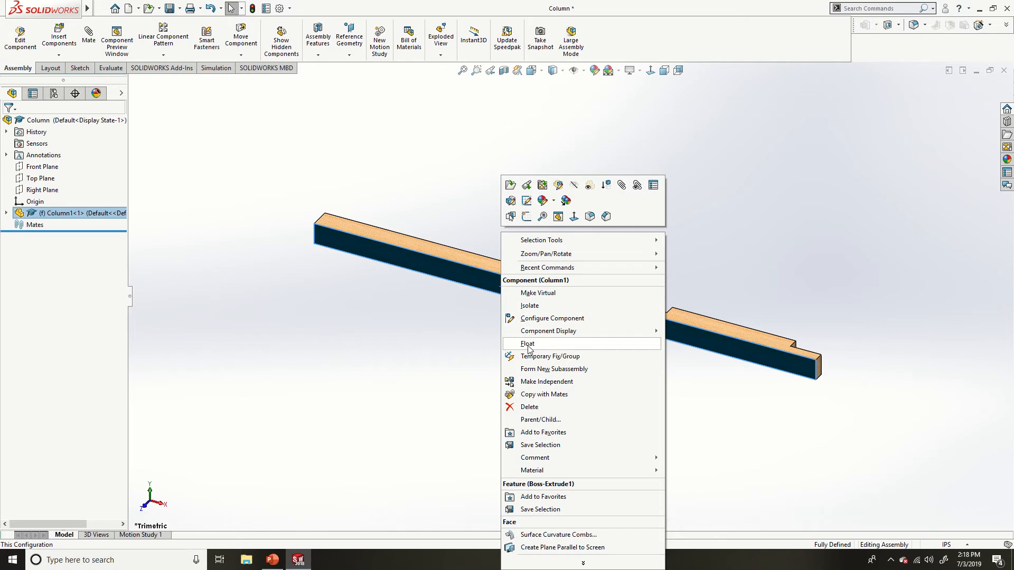
click(451, 313)
click(492, 280)
right_click(492, 280)
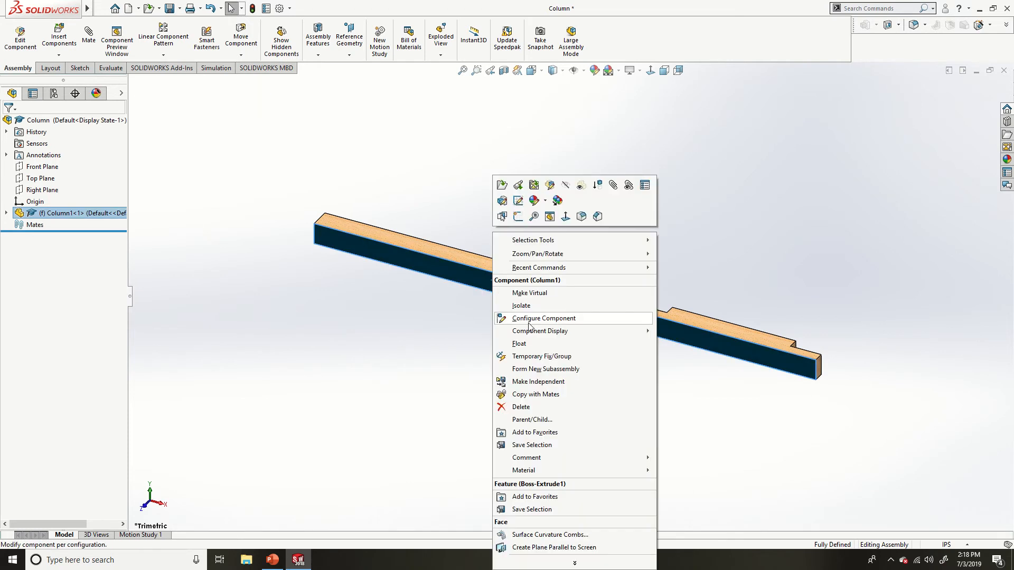
click(526, 344)
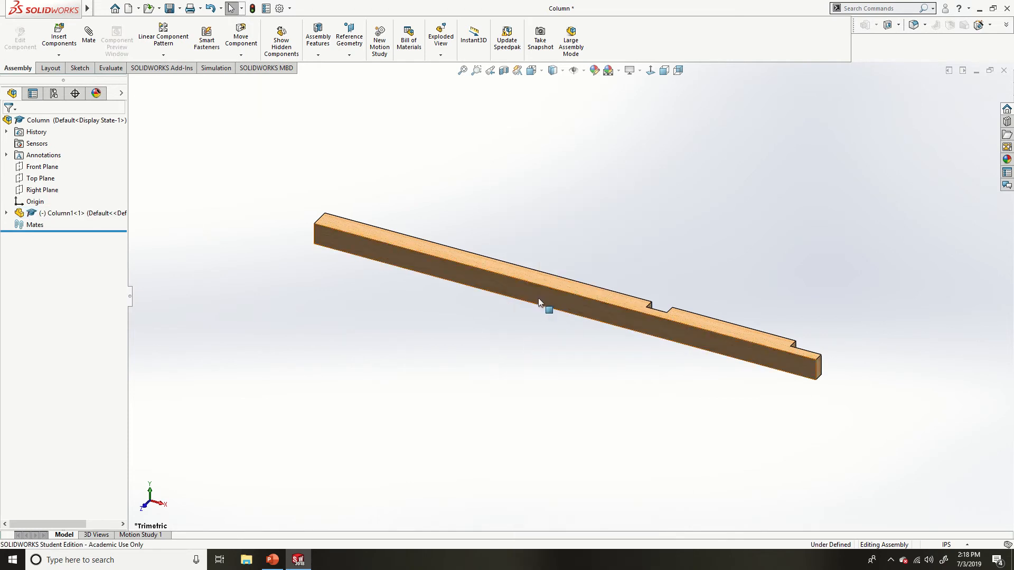
- Move the floating Column1 component freely around in the assembly space
drag(538, 297, 527, 324)
key(Escape)
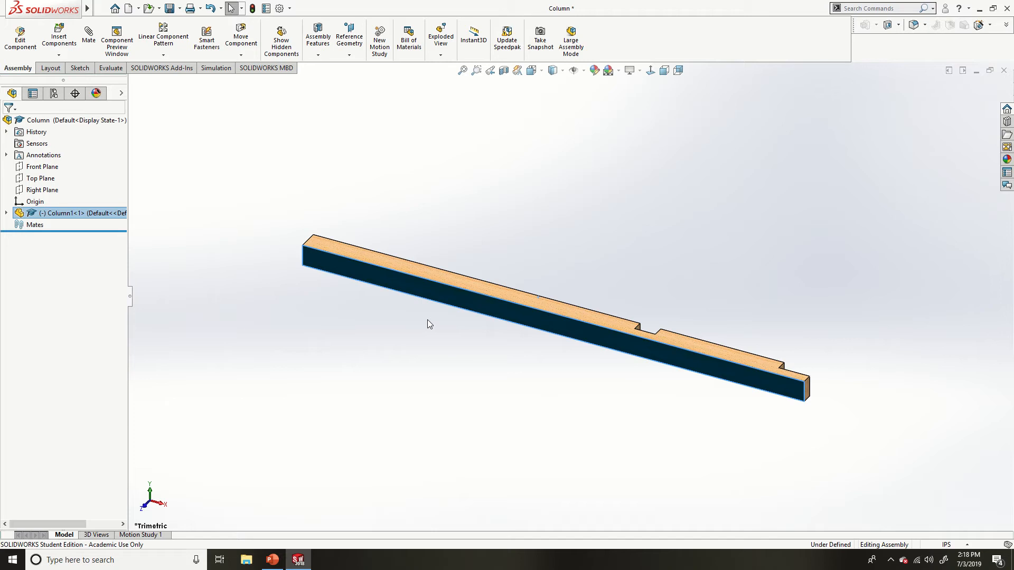
click(657, 331)
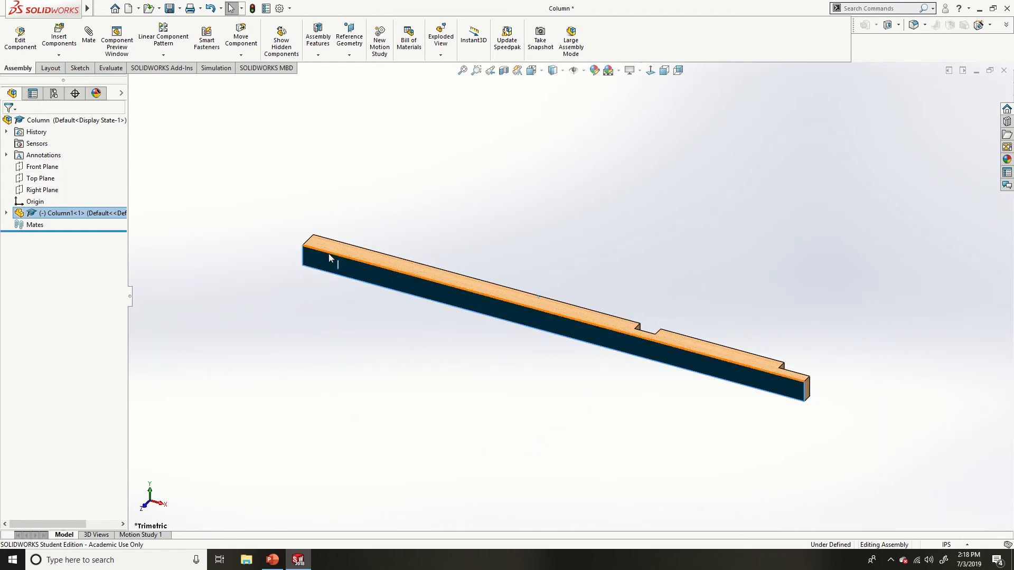
drag(329, 252, 361, 253)
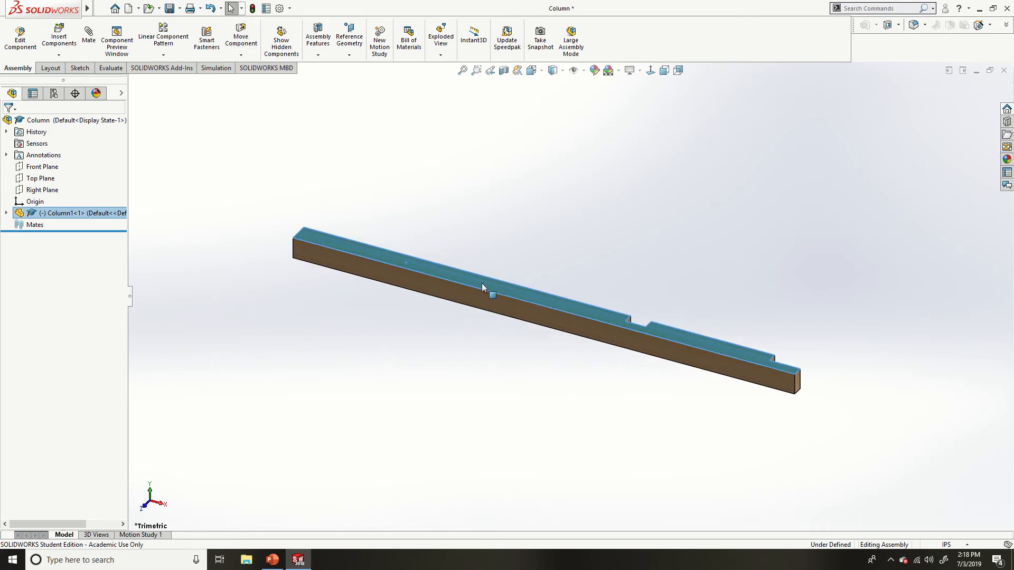
drag(480, 284, 476, 276)
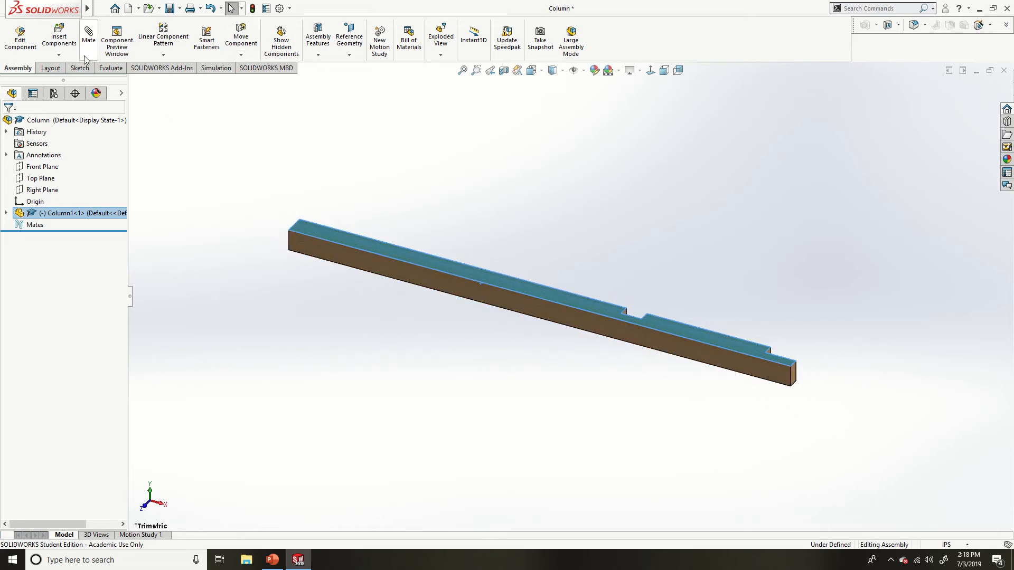
click(89, 41)
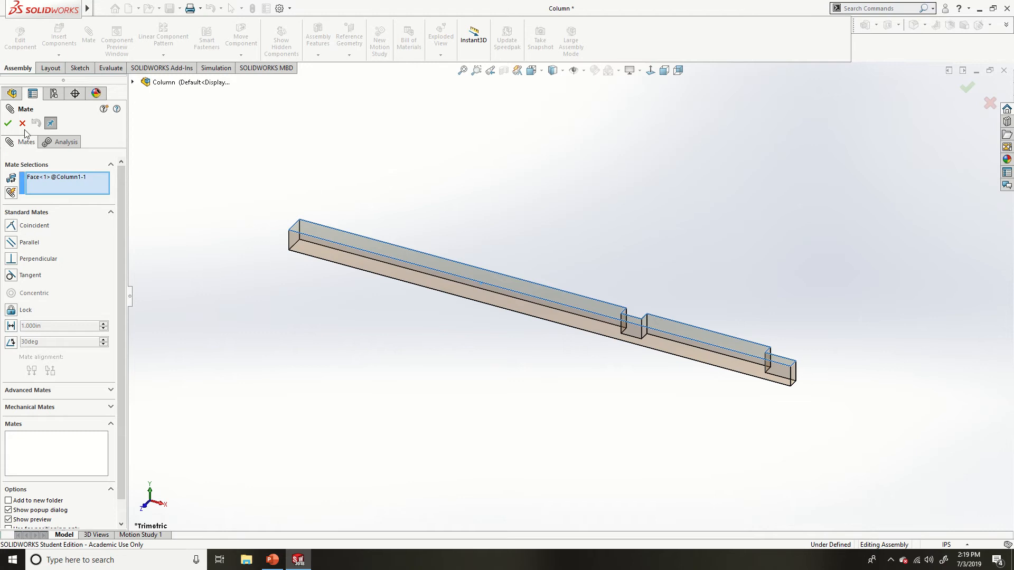
click(11, 326)
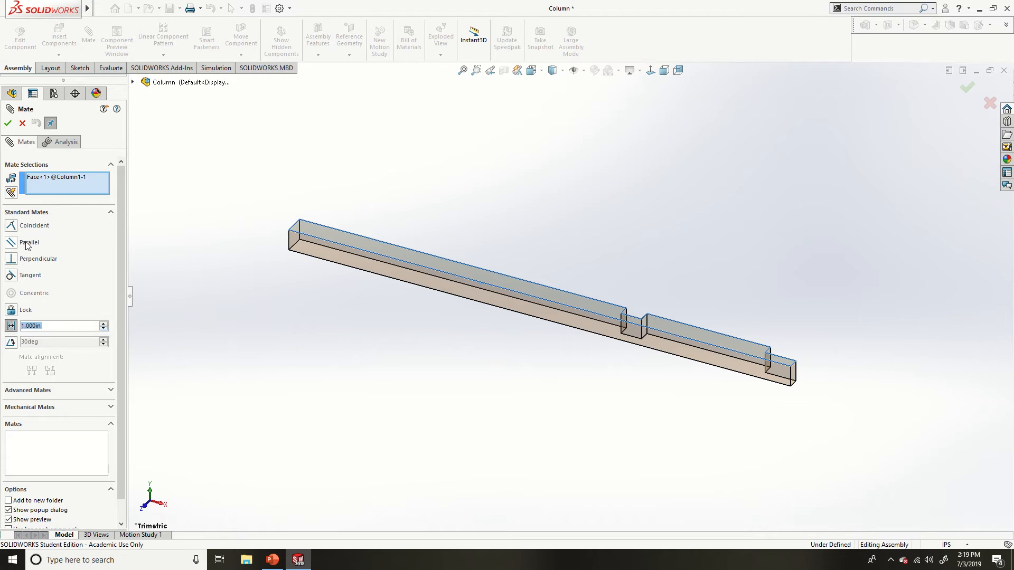
click(22, 124)
- Mate Column1's long notched side face coincident with the assembly's Right Plane and view the assembly in isometric
click(420, 261)
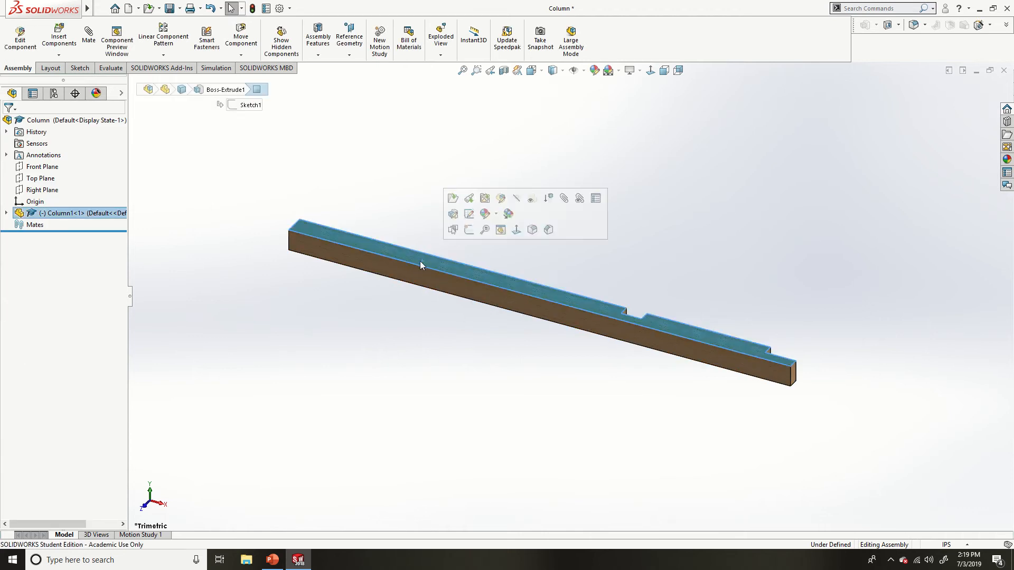
click(37, 196)
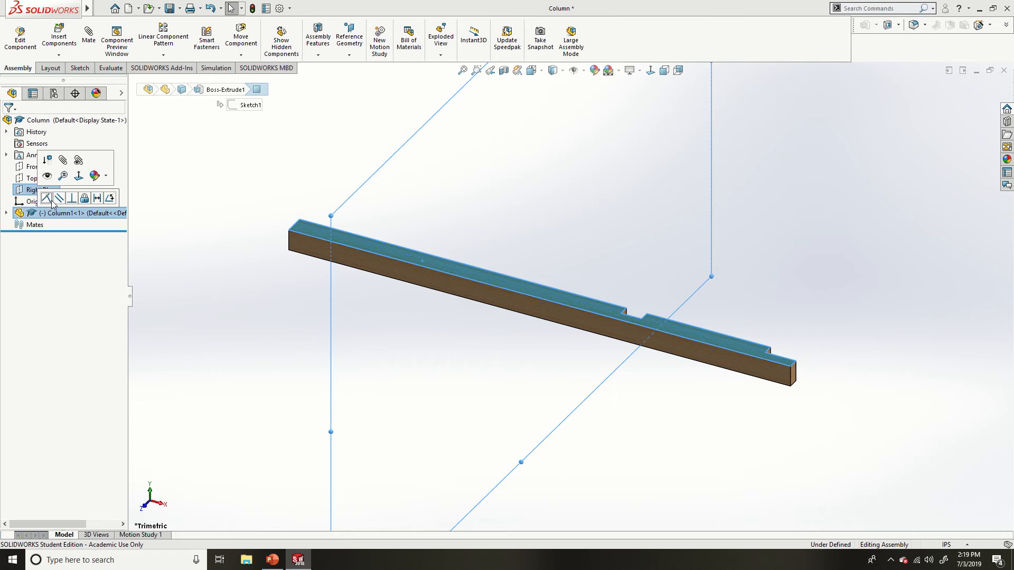
click(53, 204)
scroll(370, 230, down, 3)
scroll(402, 244, up, 9)
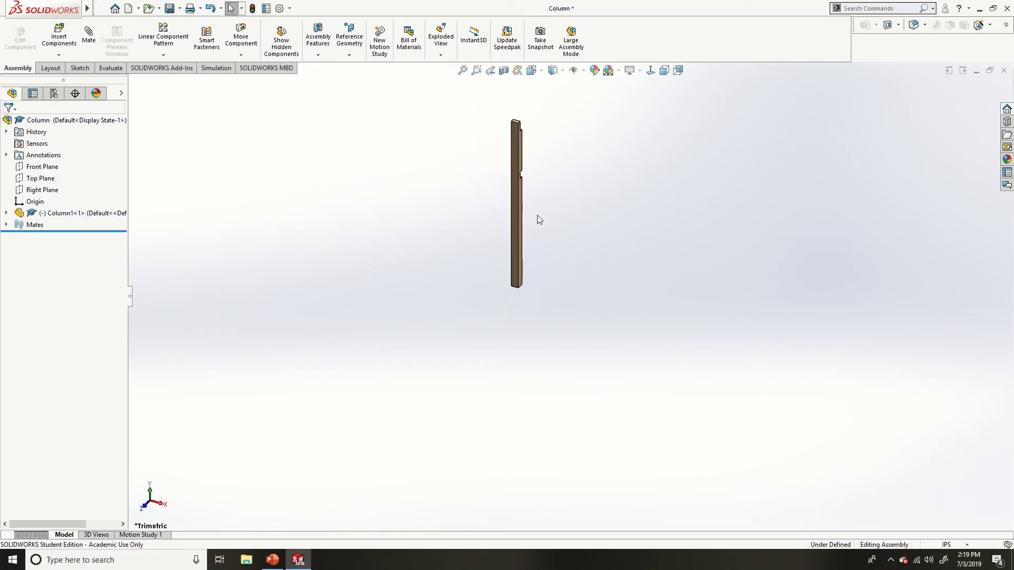
key(ctrl+7)
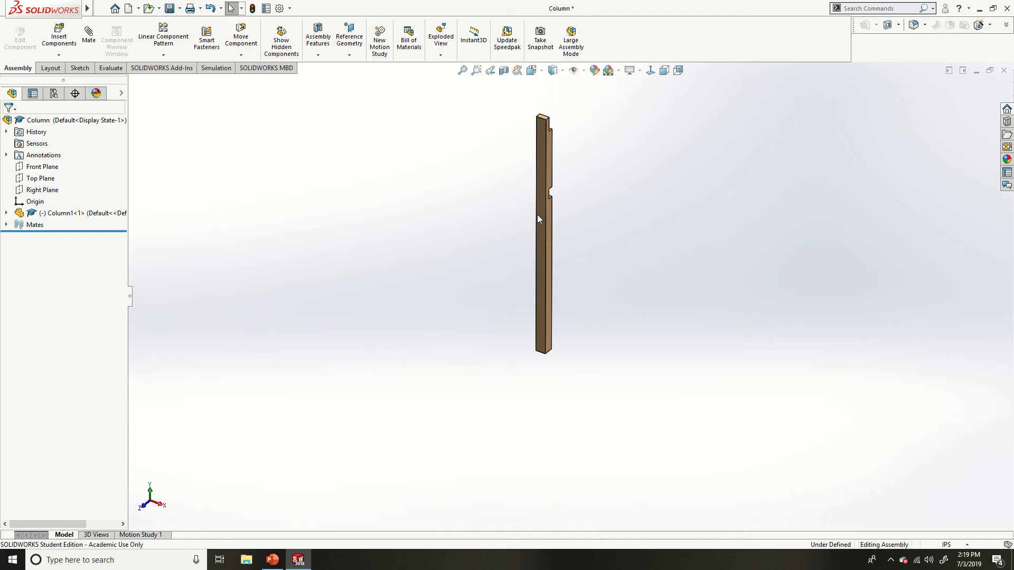
- Move Column1 along the Right Plane to test its remaining freedom of movement
click(575, 211)
mouse_move(575, 211)
mouse_down()
mouse_move(543, 234)
mouse_move(563, 222)
mouse_up()
key(Escape)
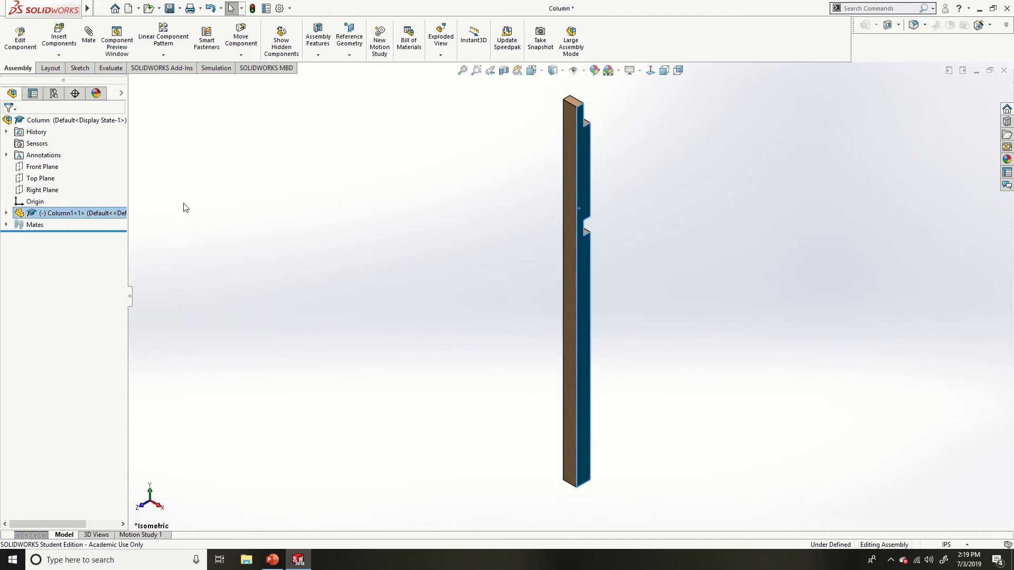
- Delete the coincident mate between Column1 and the Right Plane, and move the column freely
click(7, 226)
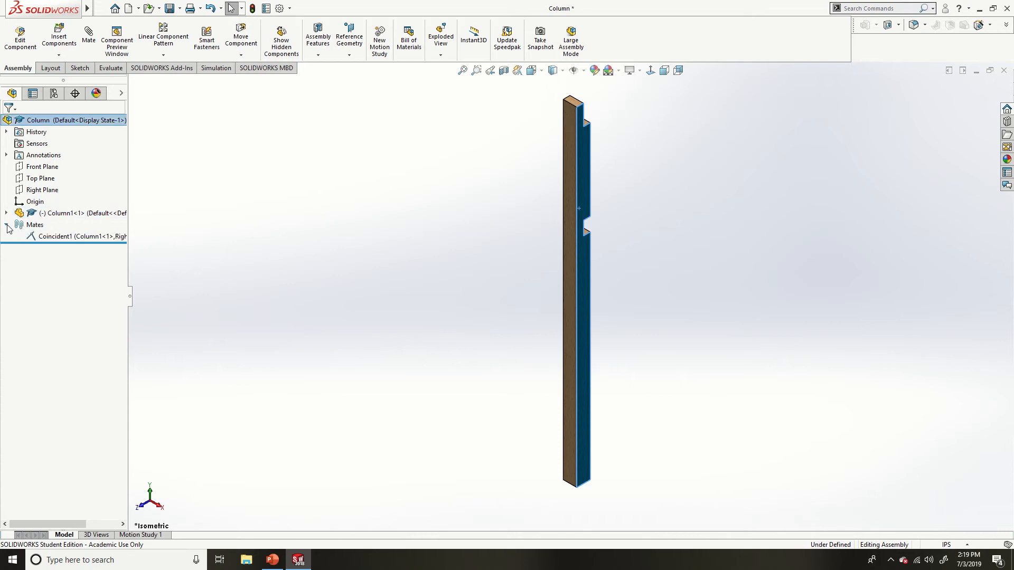
click(64, 239)
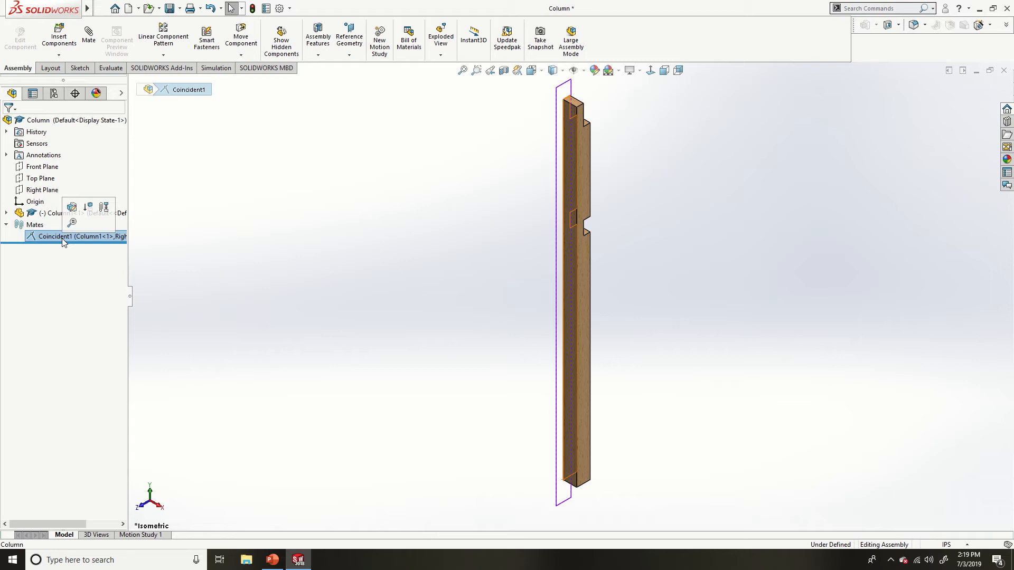
key(Delete)
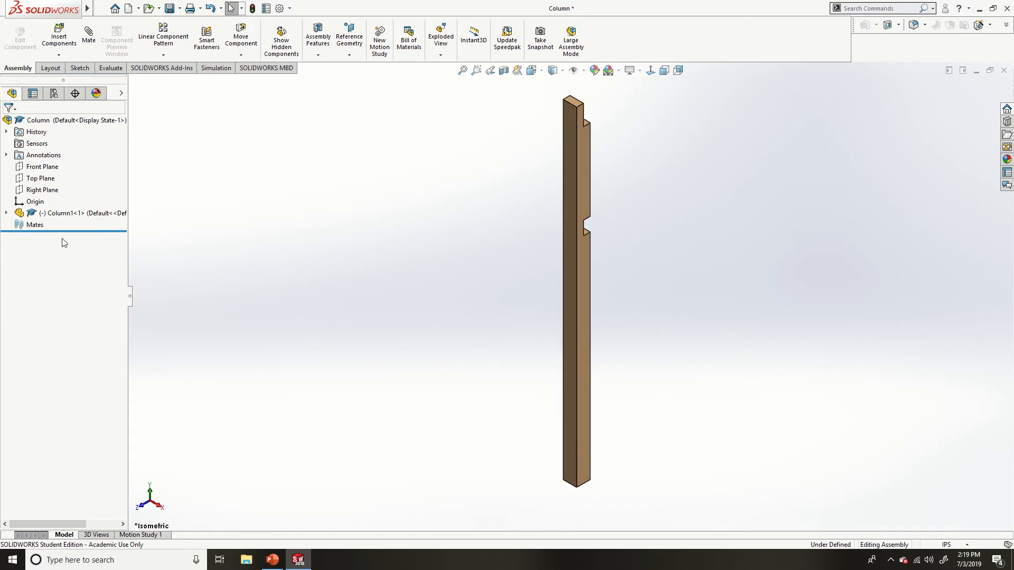
drag(568, 188, 538, 217)
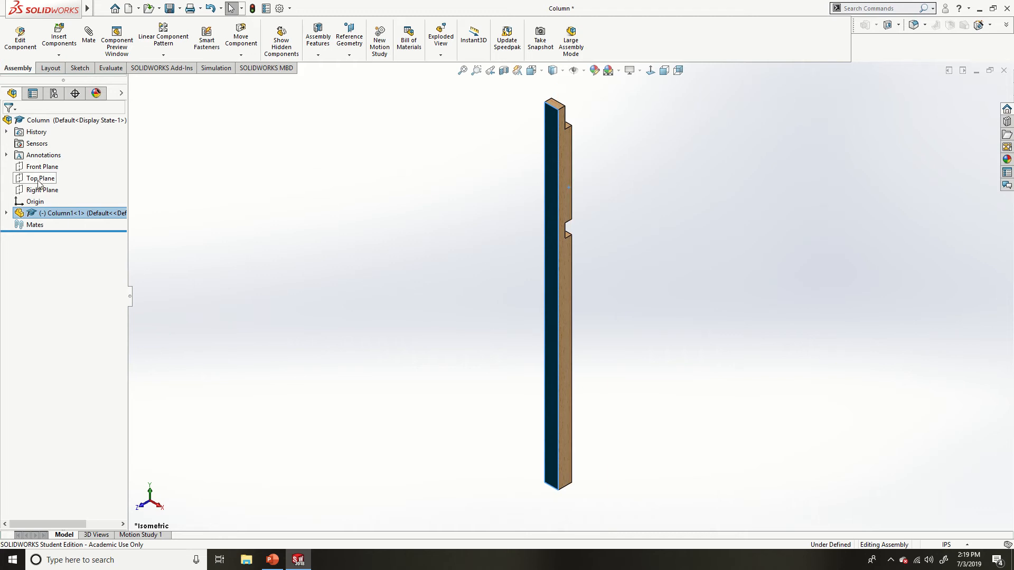
- Mate the small bottom end face of Column1 coincident with the assembly's Top Plane
mouse_move(578, 430)
middle_down()
mouse_move(557, 455)
mouse_move(582, 480)
mouse_move(575, 344)
mouse_move(594, 403)
middle_up()
click(576, 397)
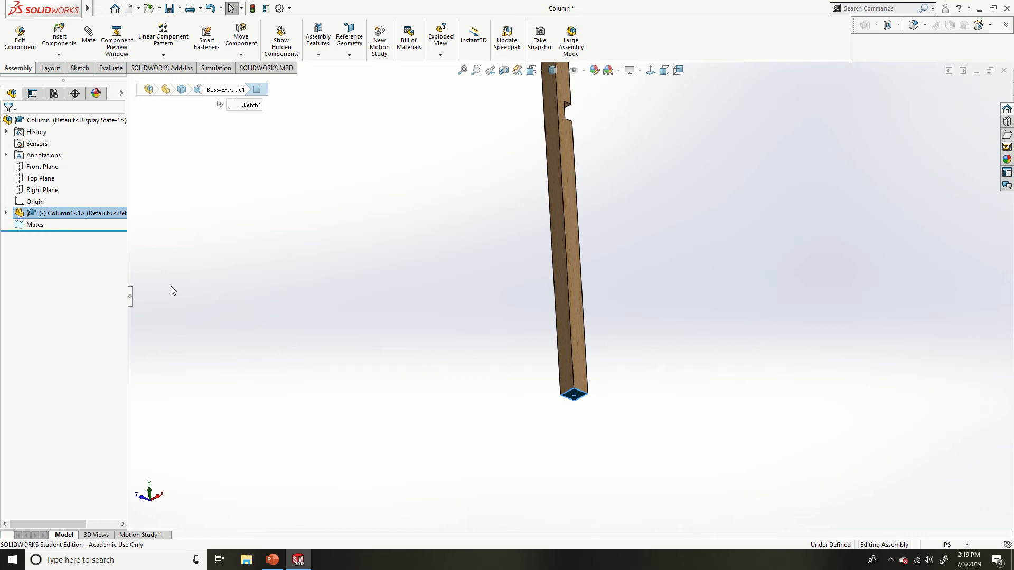
ctrl+click(35, 180)
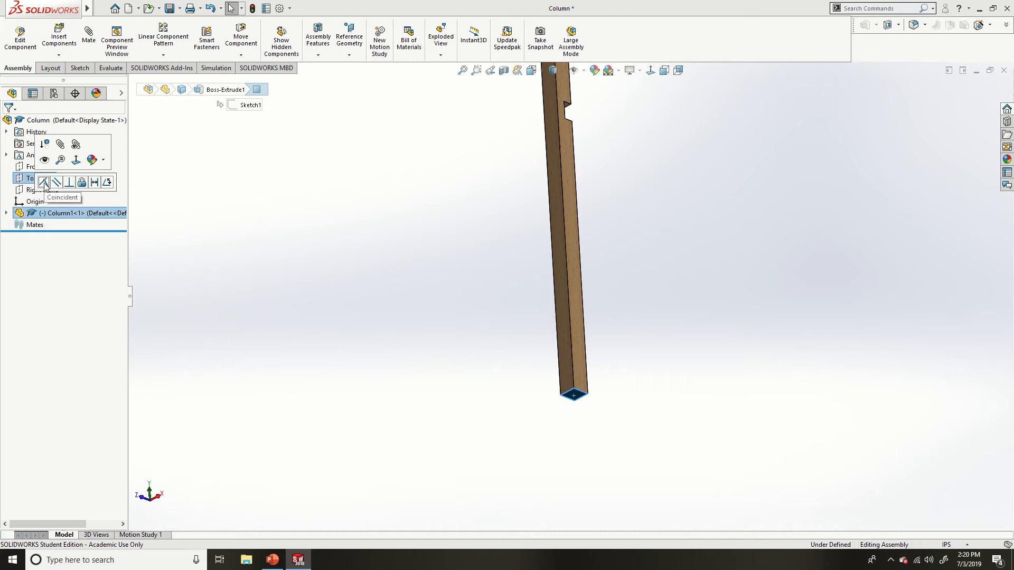
click(44, 183)
key(ctrl+7)
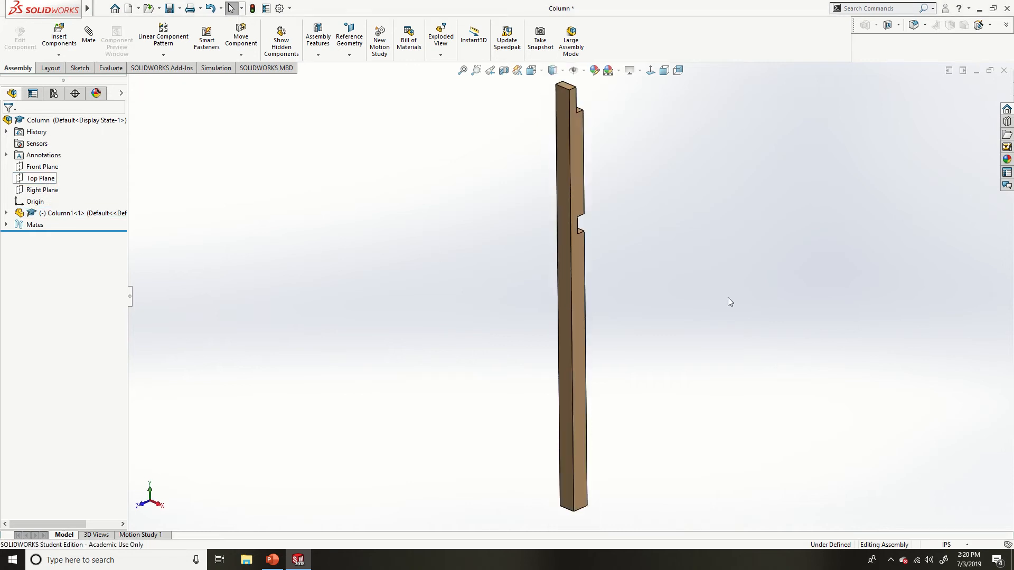
- Show the Top Plane, examine its position against the column's base, and hide the plane again
right_click(48, 180)
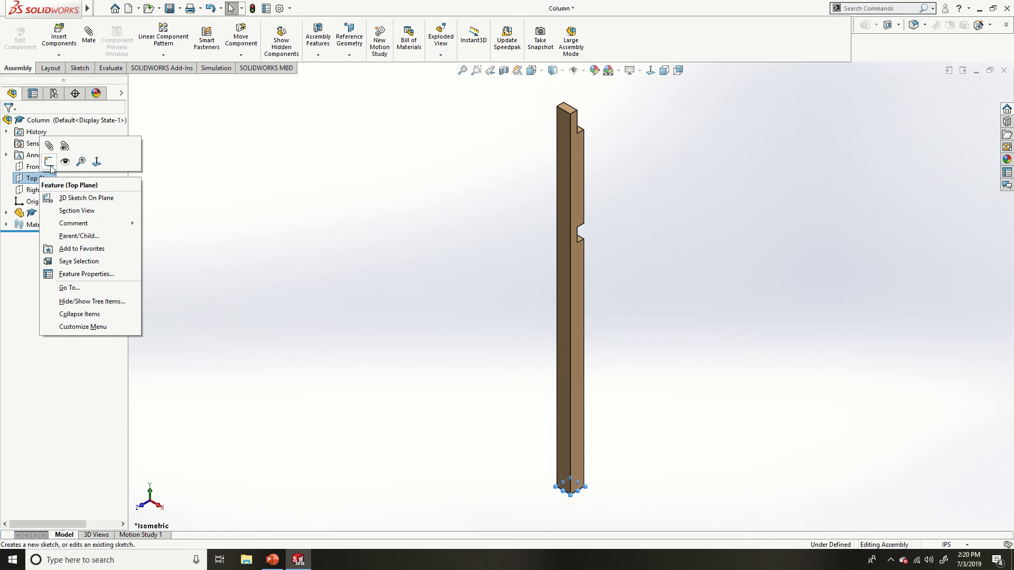
click(64, 163)
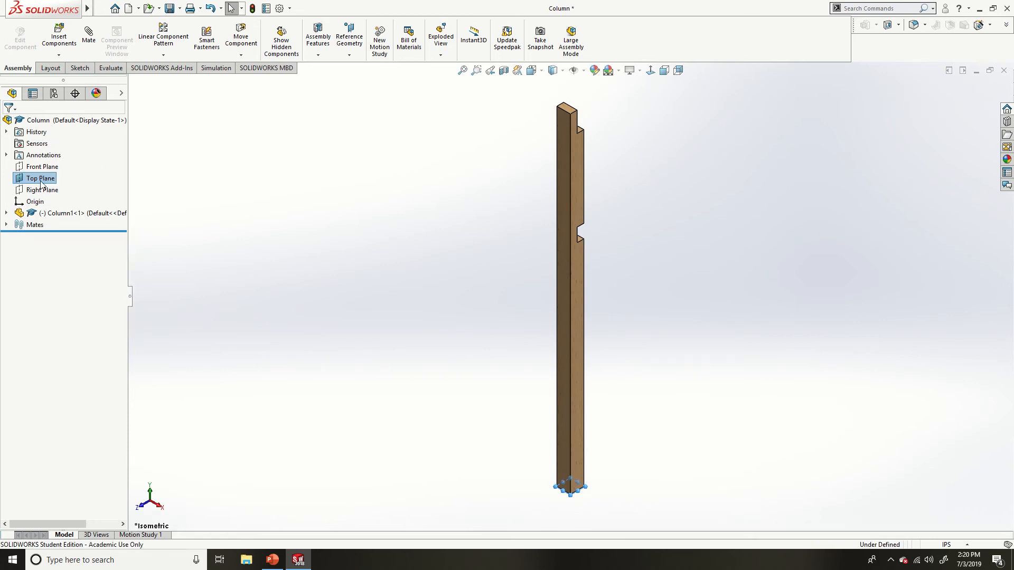
scroll(591, 448, up, 2)
scroll(575, 390, down, 2)
right_drag(573, 381, 550, 391)
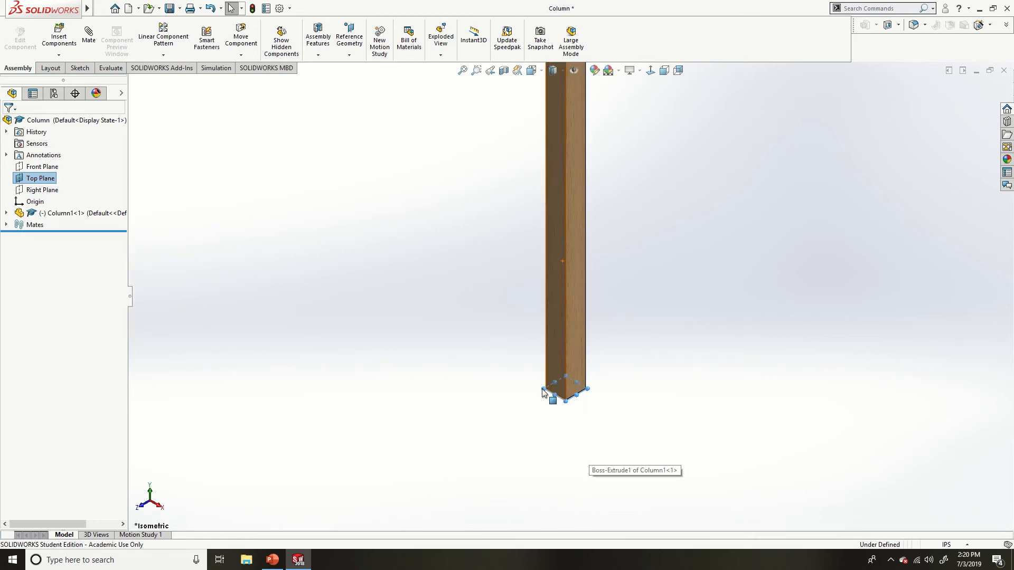
click(589, 419)
click(54, 181)
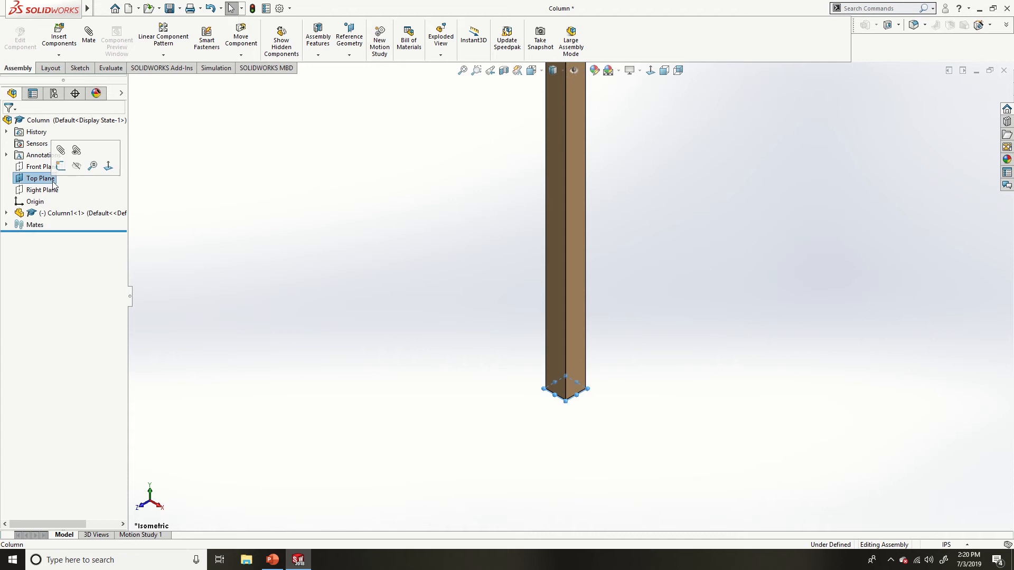
click(76, 168)
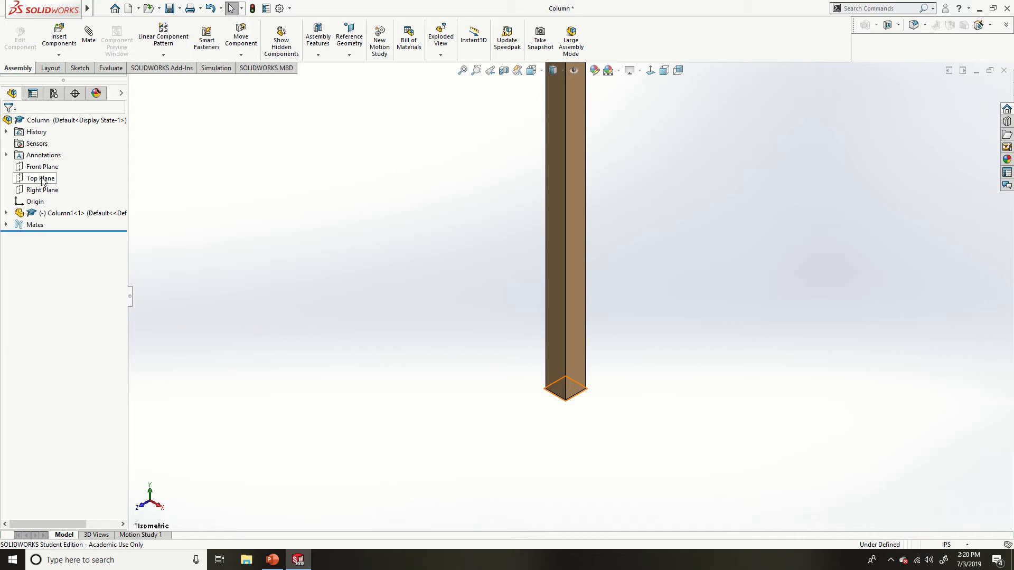
- Mate Column1's long vertical corner edge coincident with the Right Plane and rotate the column to test the mate
key(f)
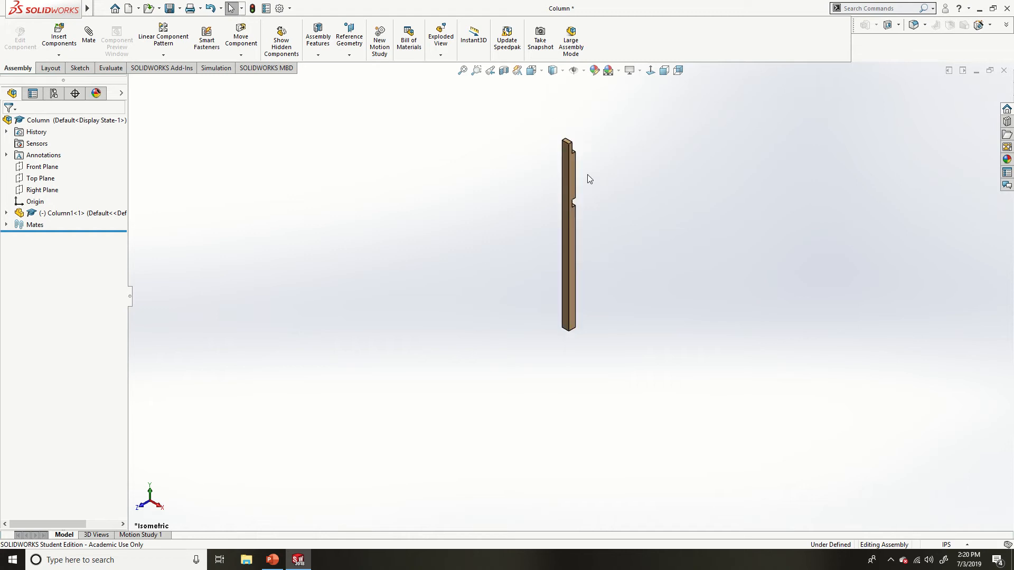
scroll(591, 151, down, 1)
scroll(592, 151, down, 3)
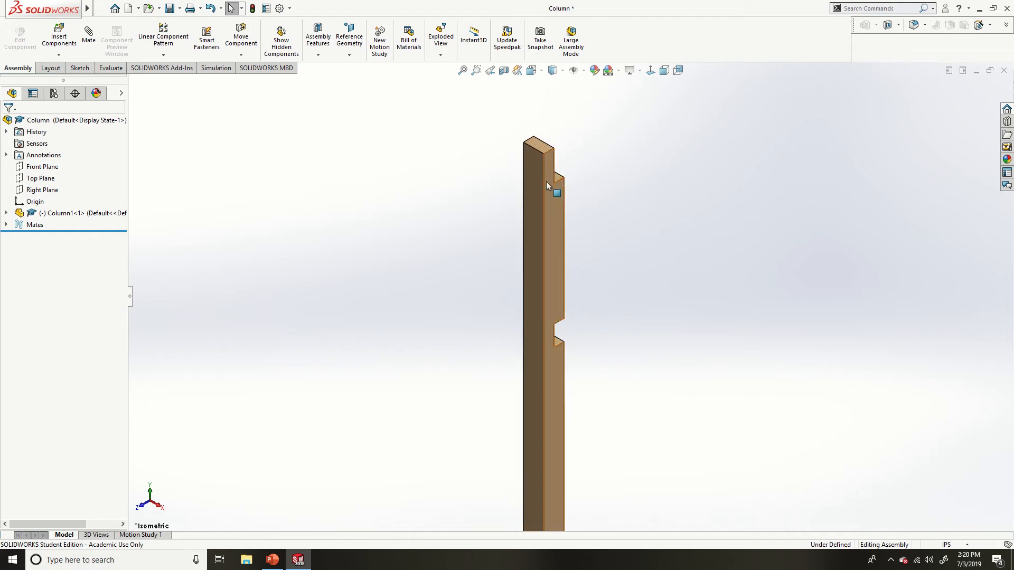
click(544, 188)
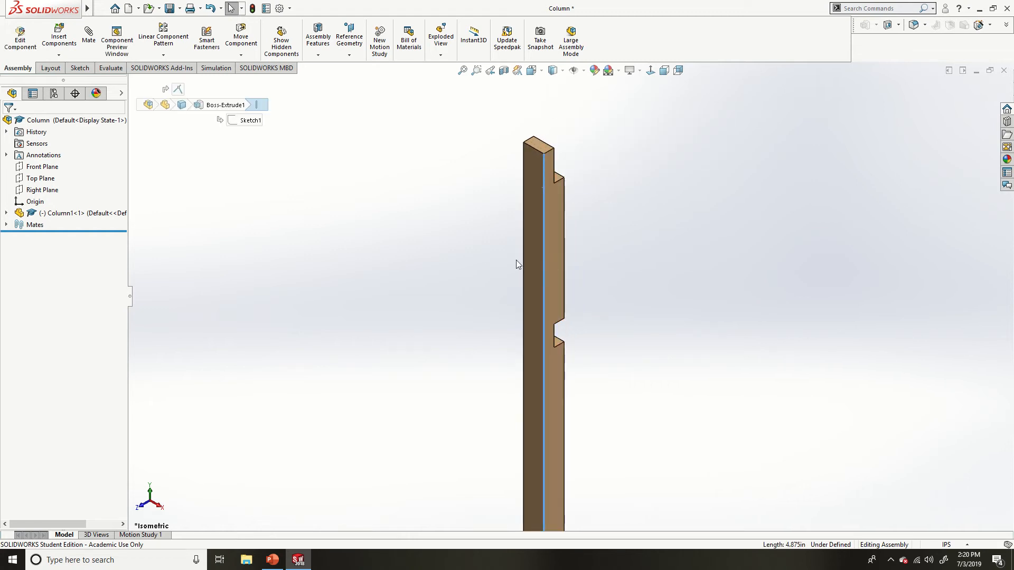
scroll(553, 426, up, 1)
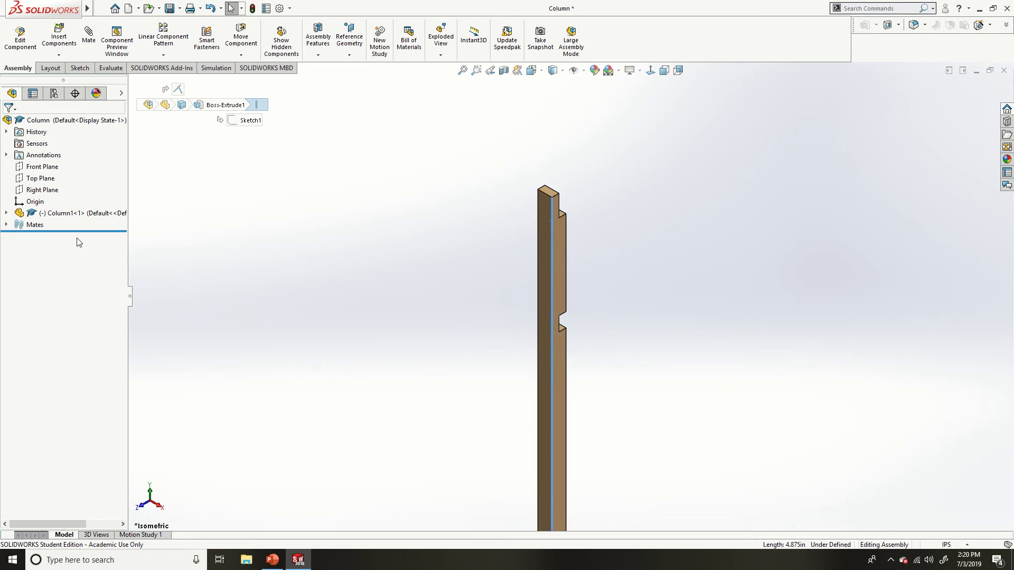
ctrl+click(49, 192)
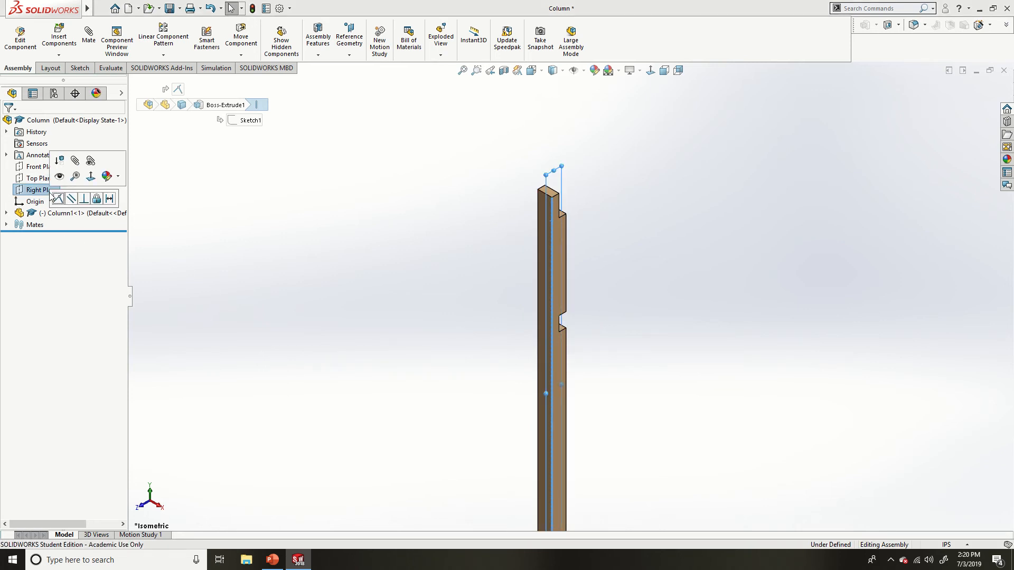
click(58, 199)
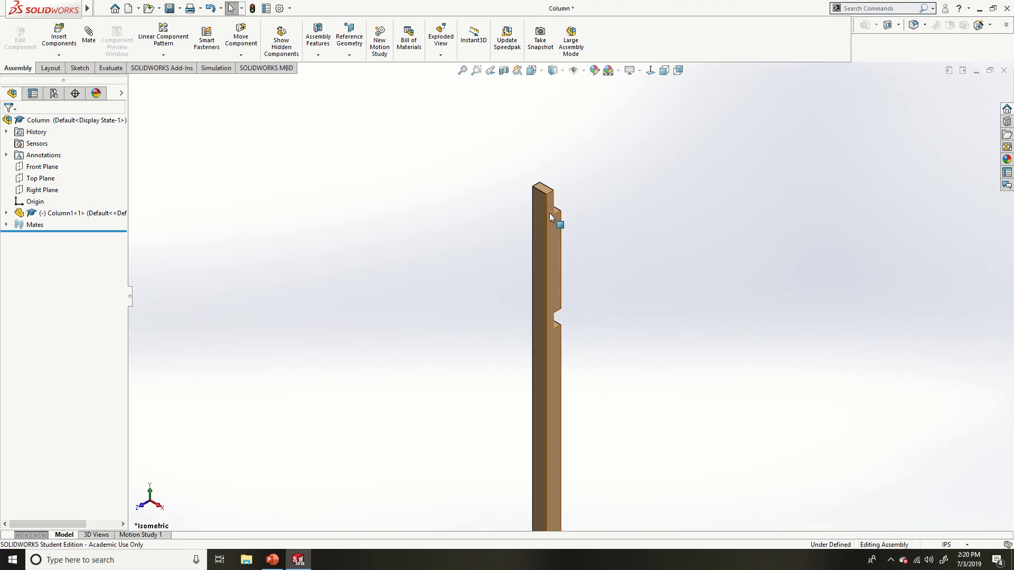
mouse_move(537, 199)
mouse_down()
mouse_move(530, 218)
mouse_move(546, 215)
mouse_up()
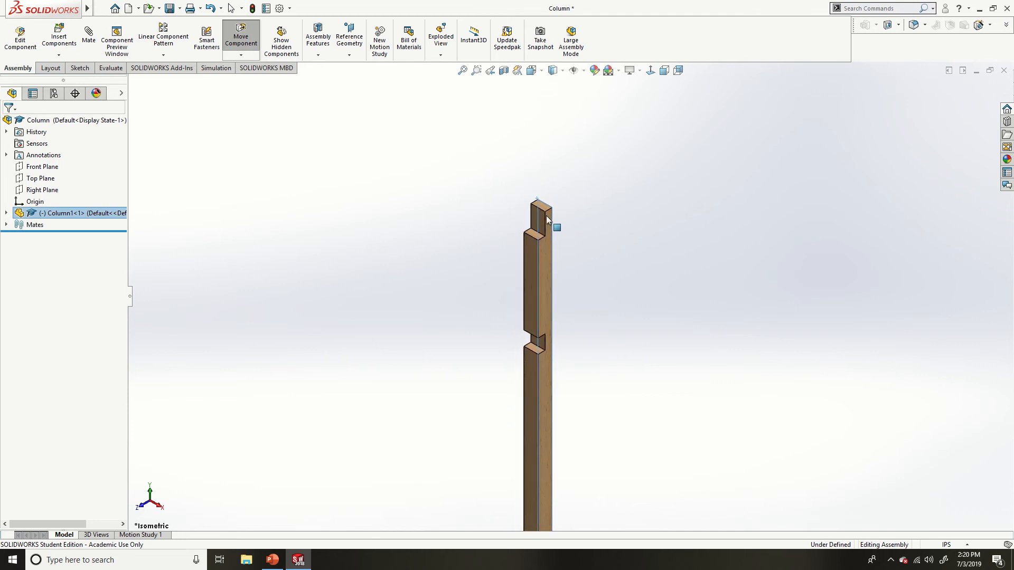
- Delete the coincident mate between the column's edge and the Right Plane
click(7, 225)
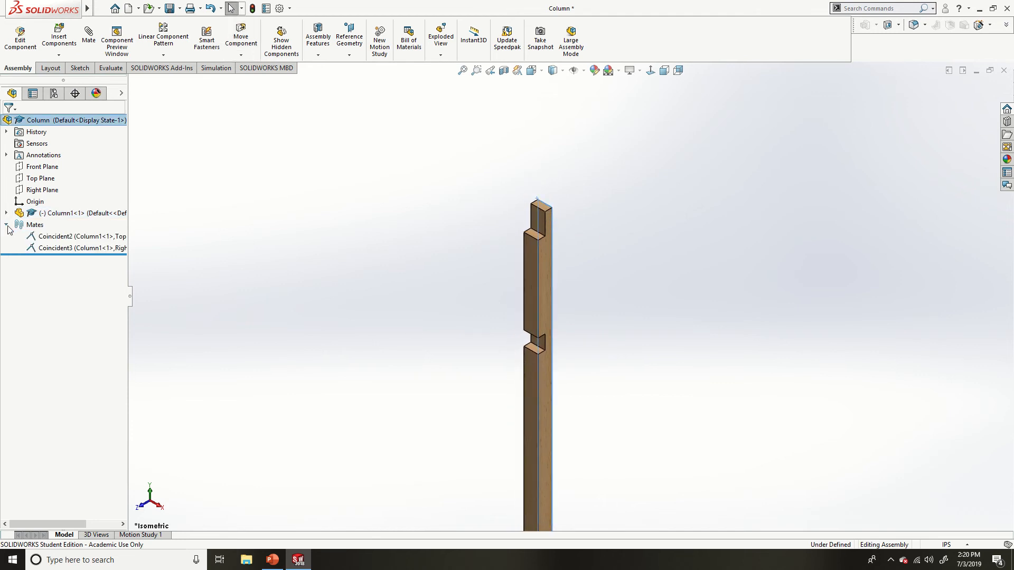
click(58, 248)
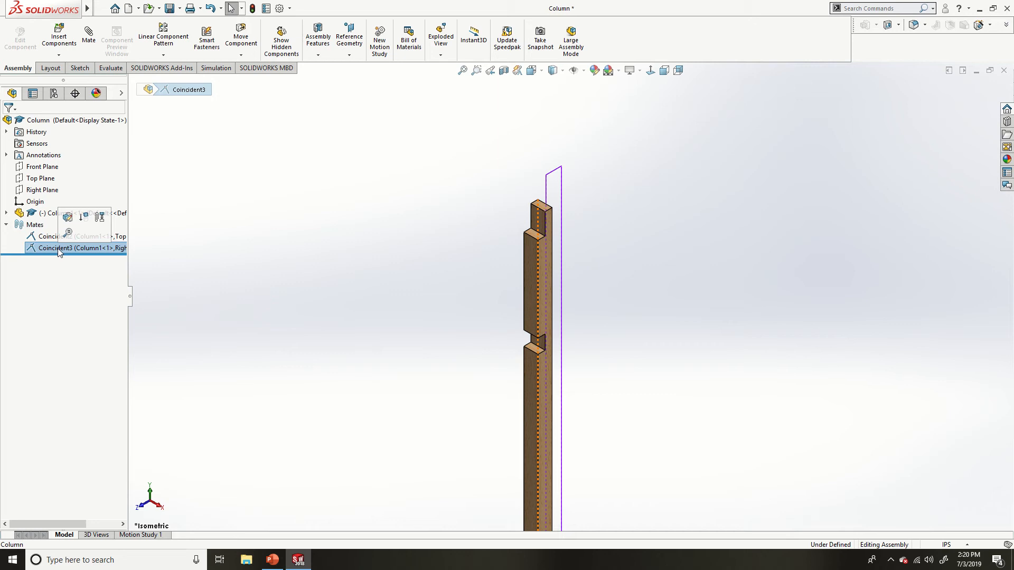
key(Delete)
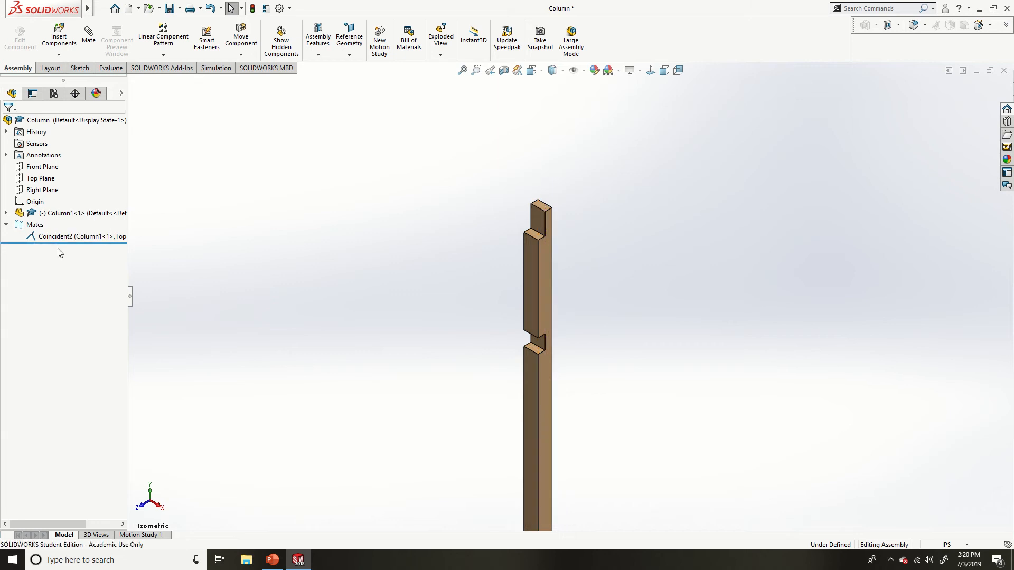
- Mate the notched side face of Column1 coincident with the Right Plane
click(547, 259)
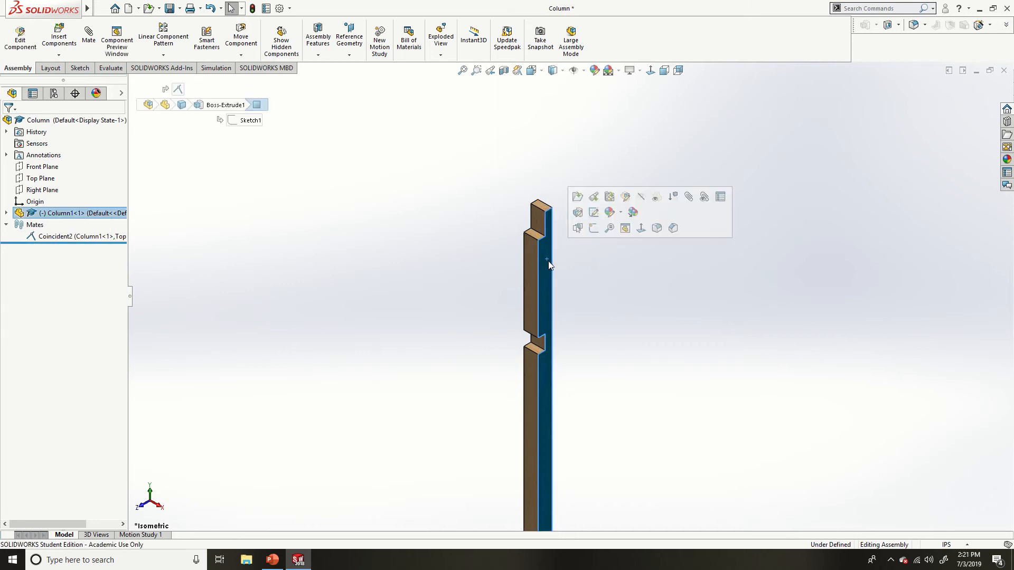
click(37, 191)
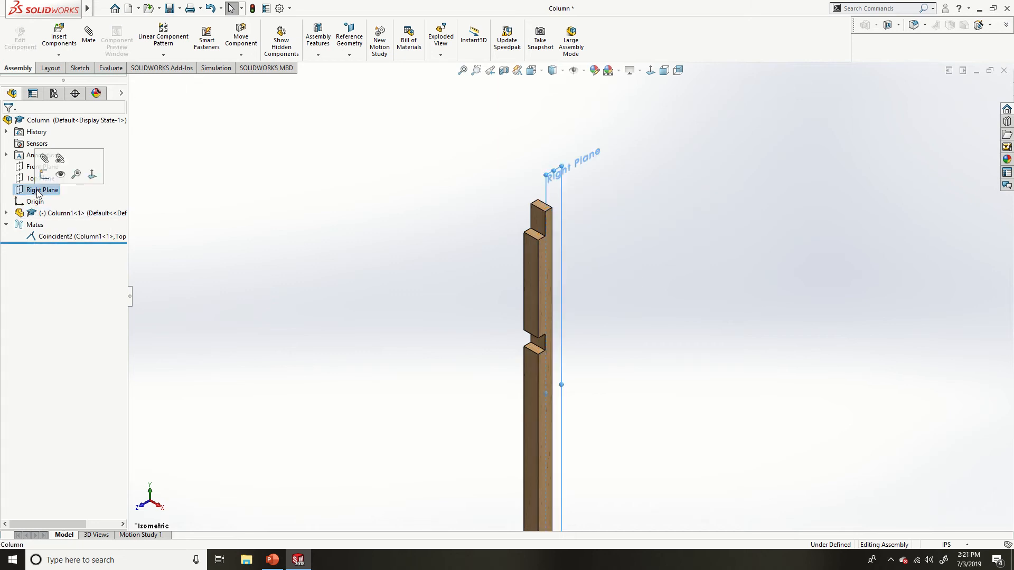
ctrl+click(543, 259)
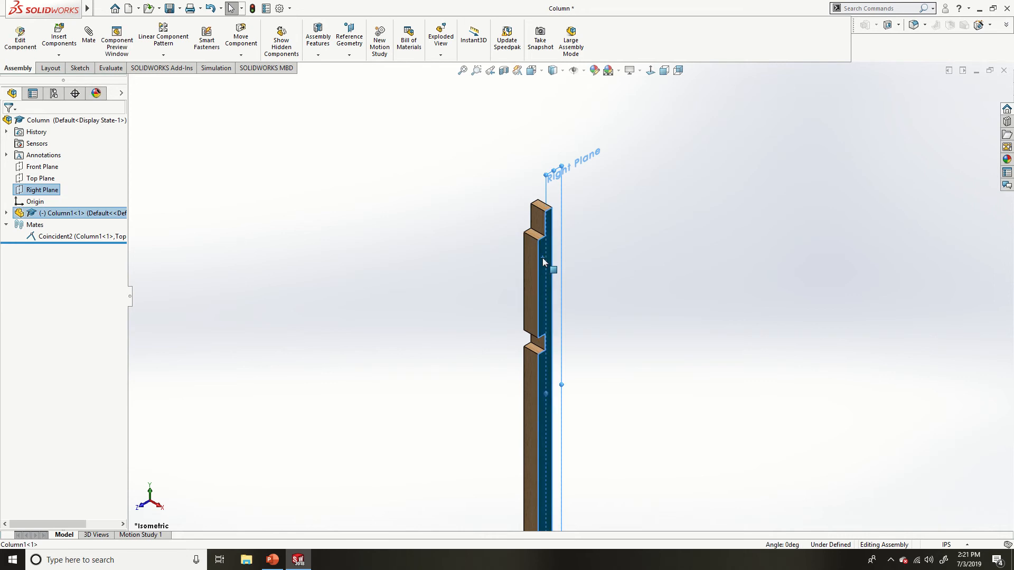
click(52, 191)
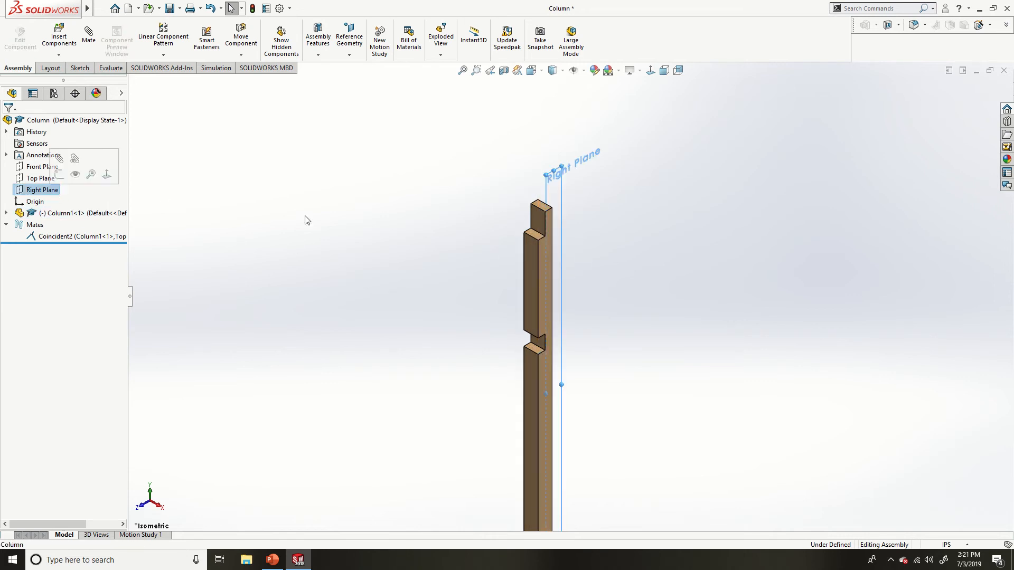
ctrl+click(542, 252)
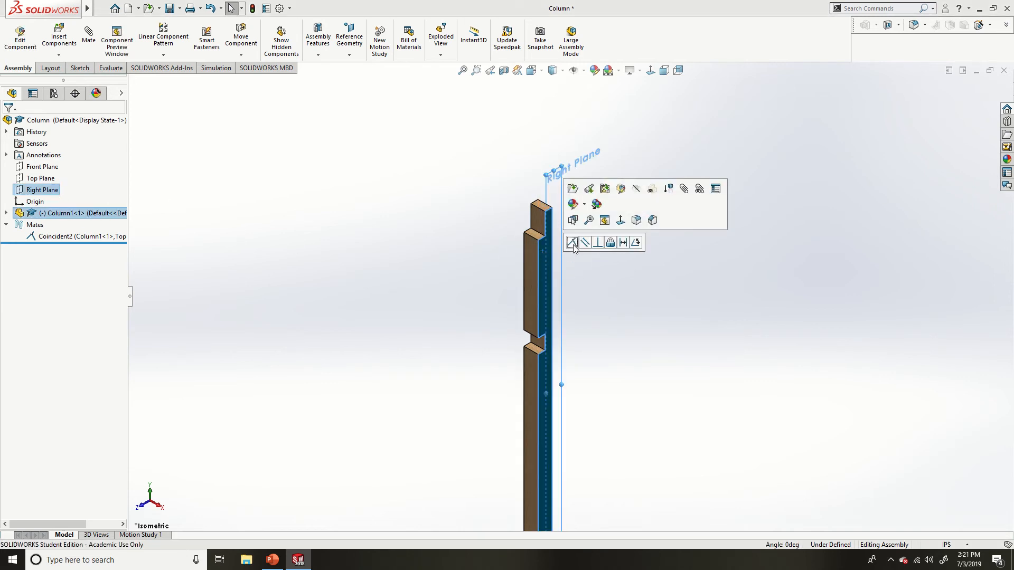
click(573, 243)
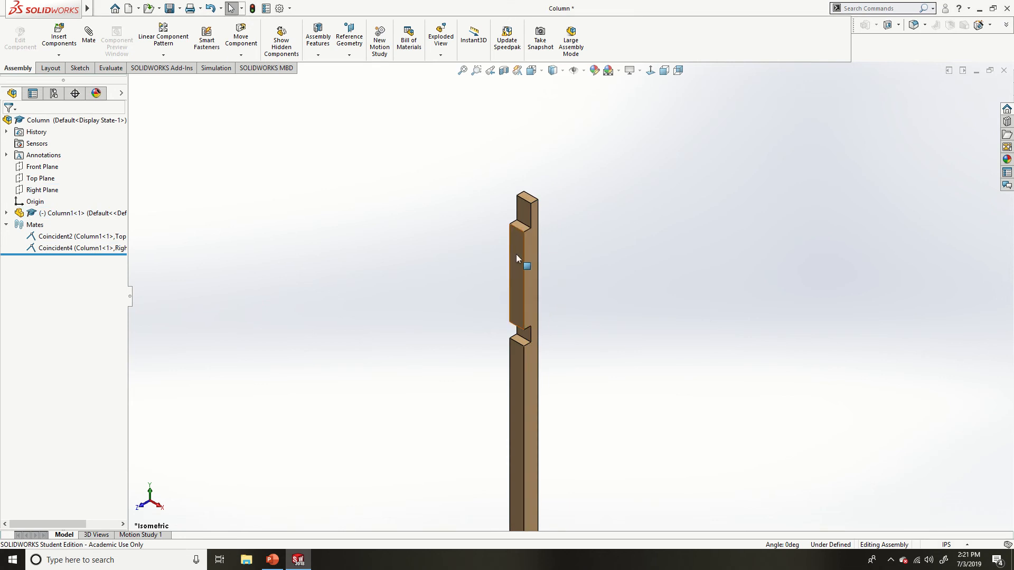
- Mate Column1's narrow outer face between the two notches coincident with the Front Plane
click(516, 255)
ctrl+click(38, 168)
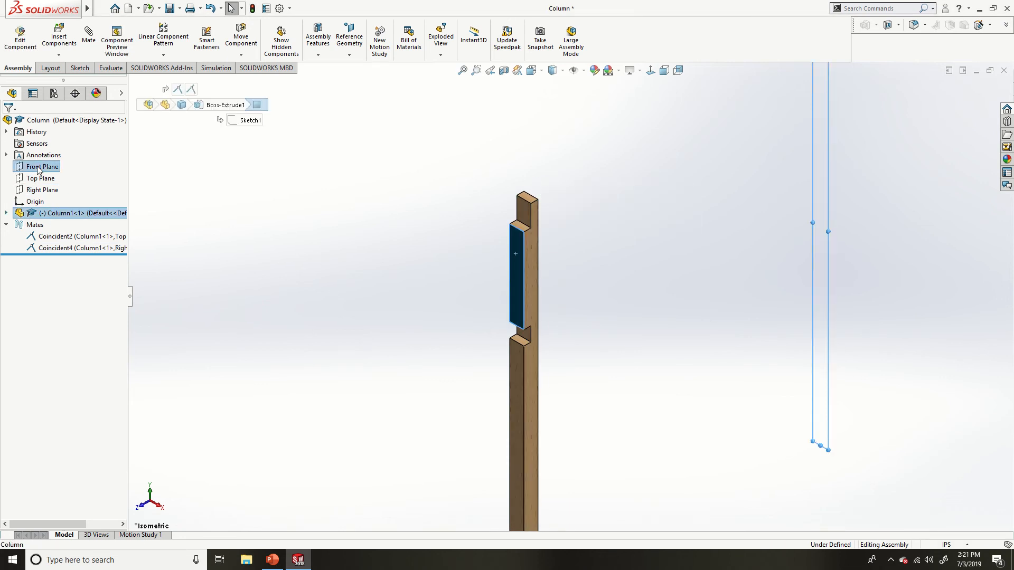
click(52, 177)
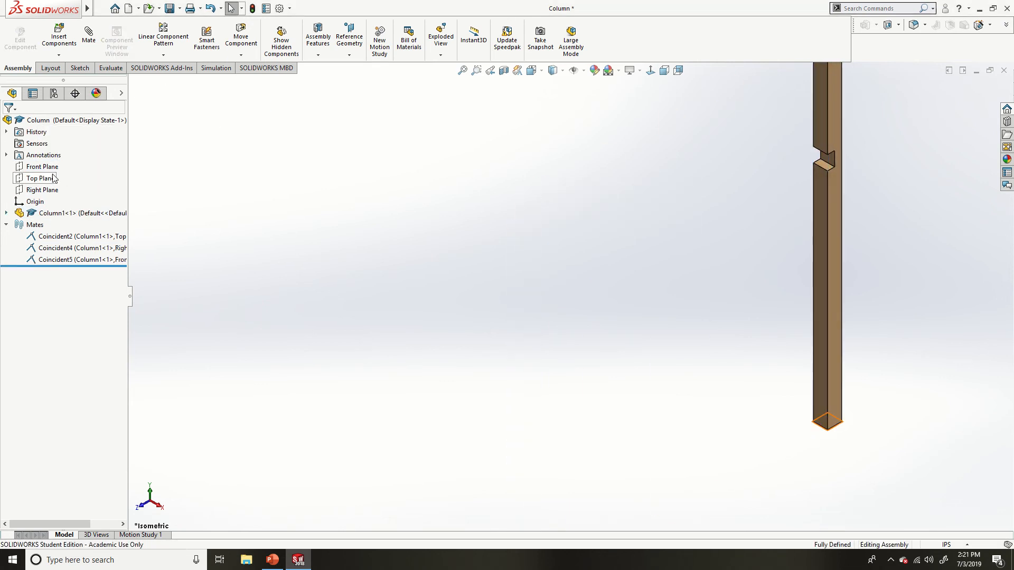
key(f)
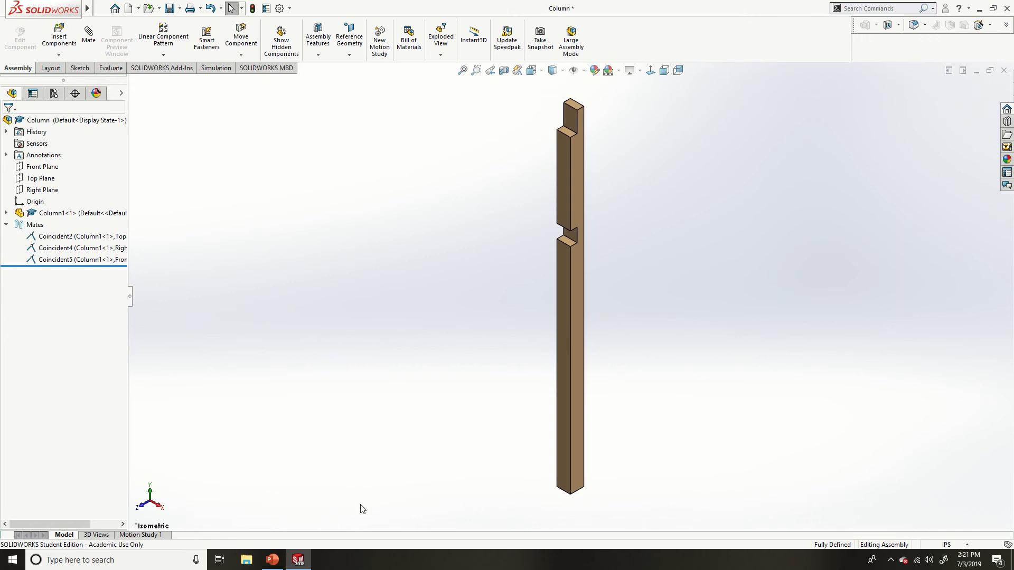
- Check the column's base corner against the assembly origin and save the assembly
click(34, 202)
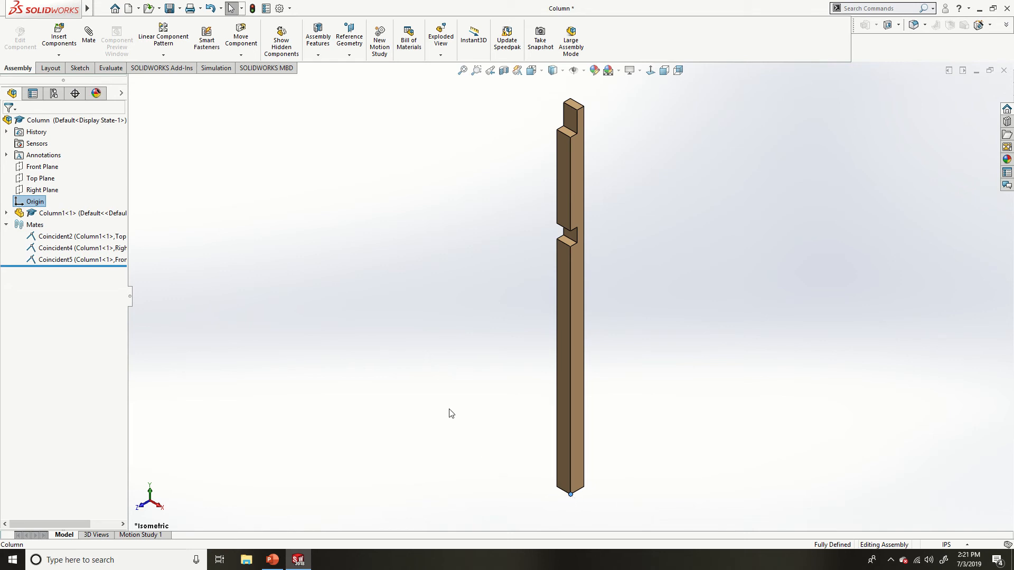
click(743, 409)
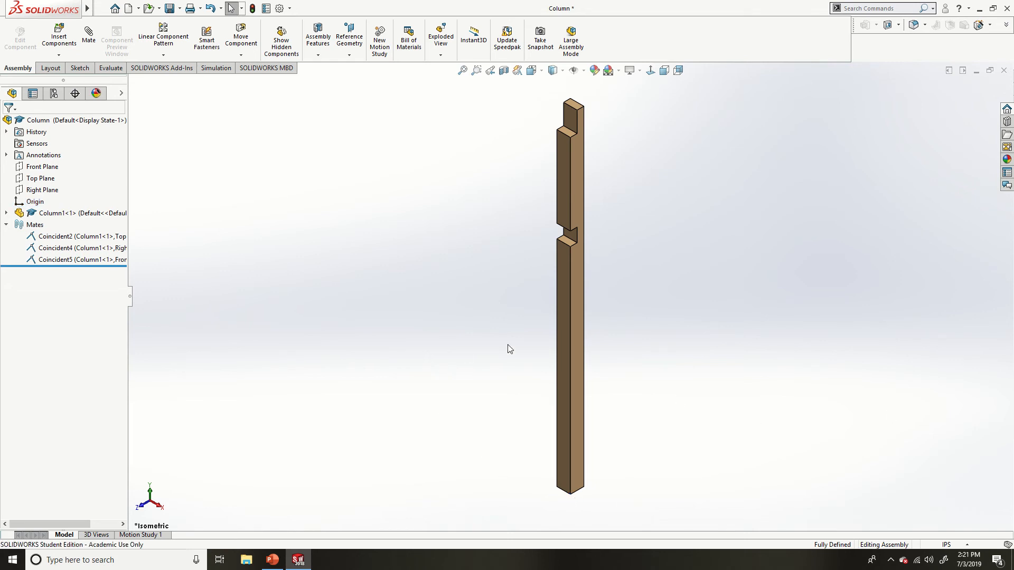
key(ctrl+s)
key(f)
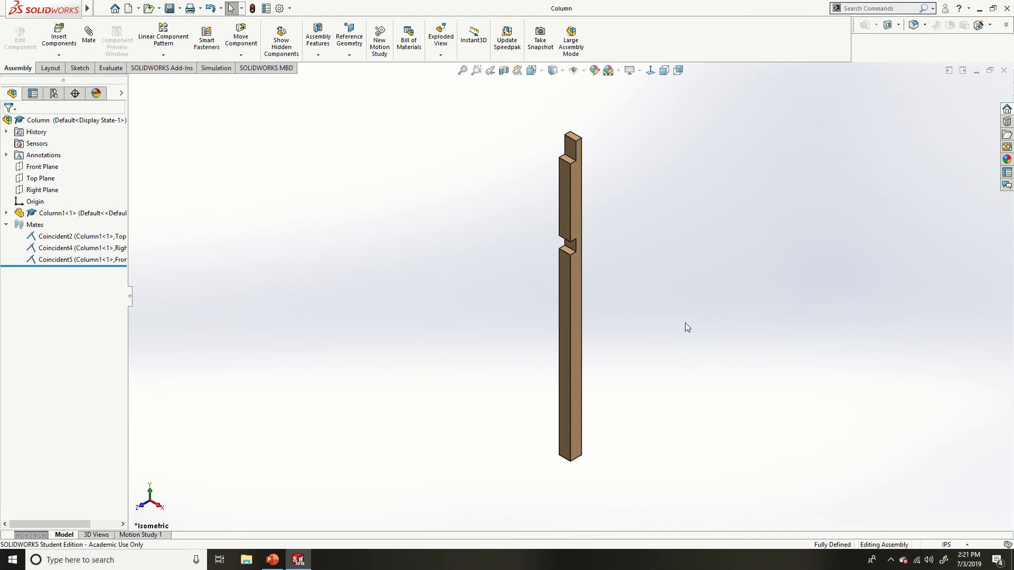
scroll(686, 322, up, 6)
scroll(655, 235, down, 4)
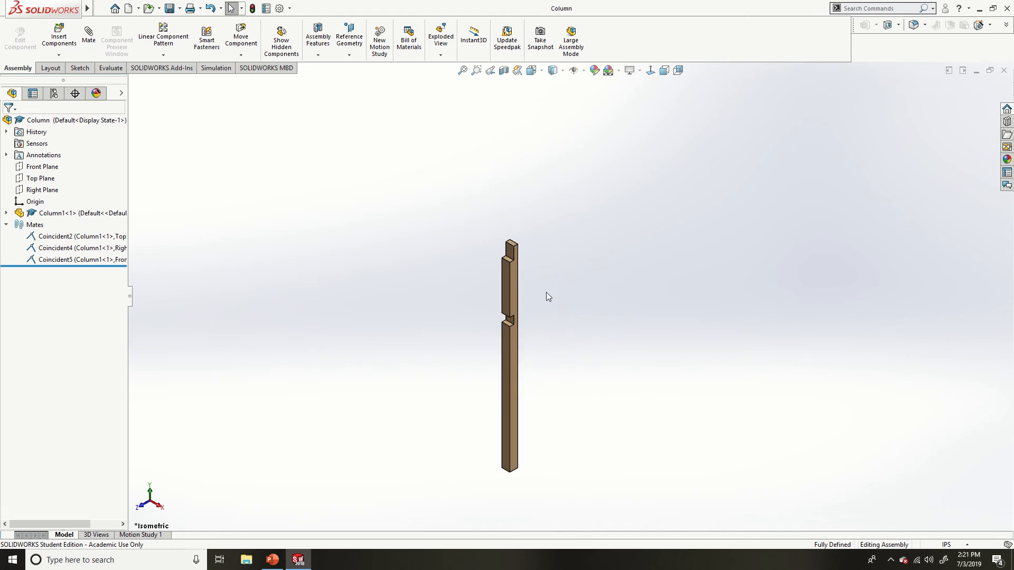
- Fix the Column1 component in place
click(504, 281)
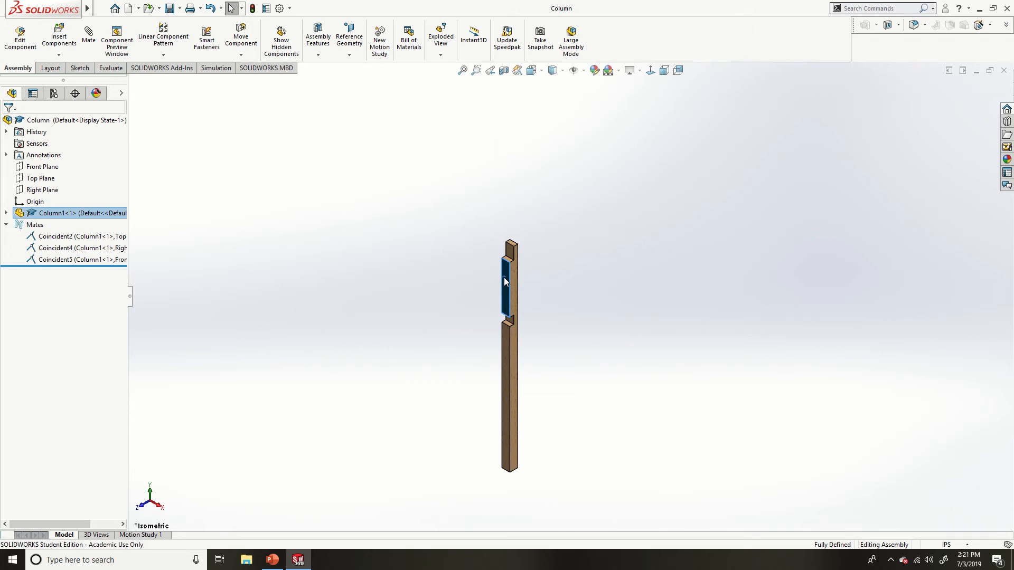
right_click(504, 278)
click(431, 264)
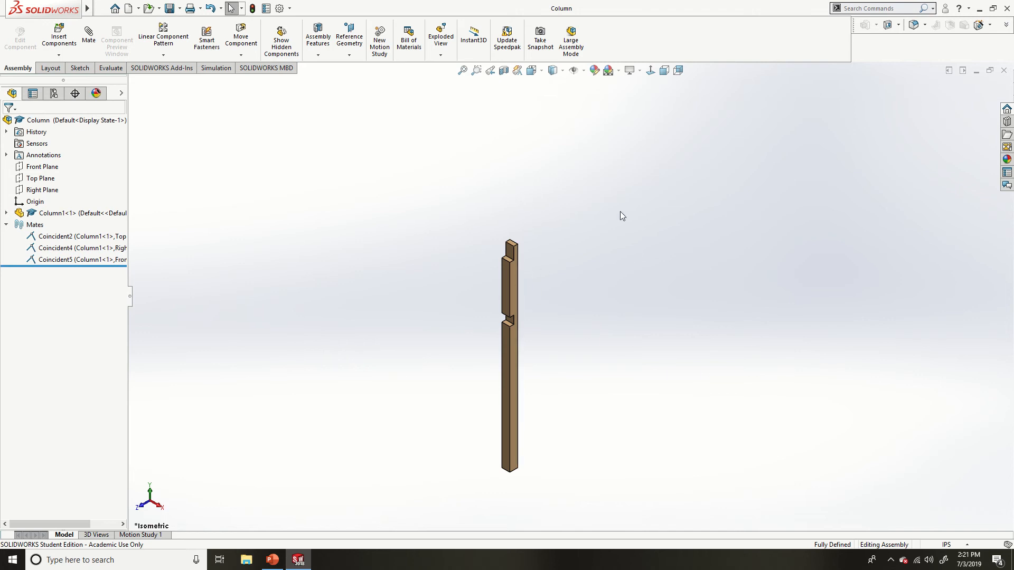
click(505, 282)
right_click(505, 282)
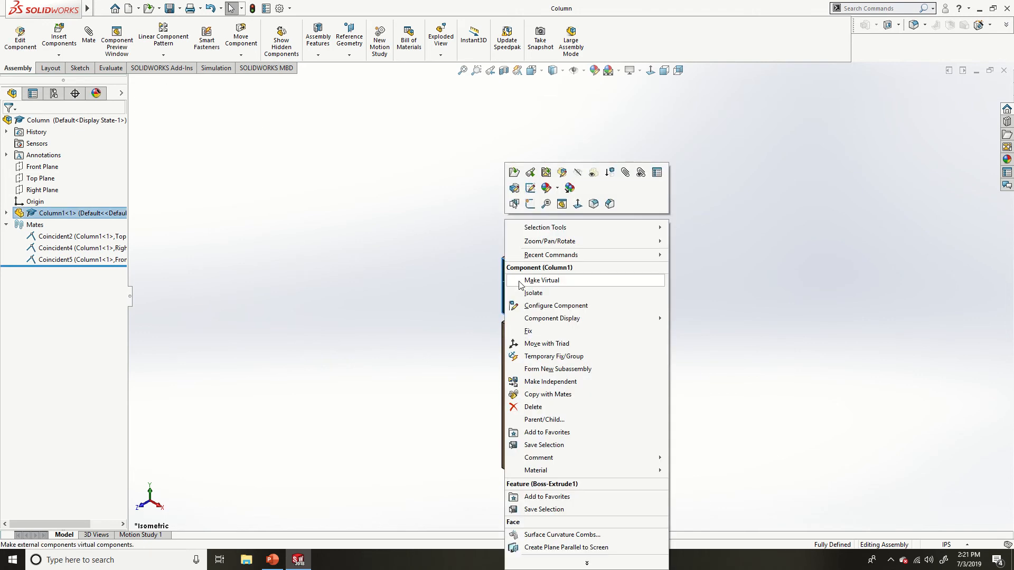
click(542, 332)
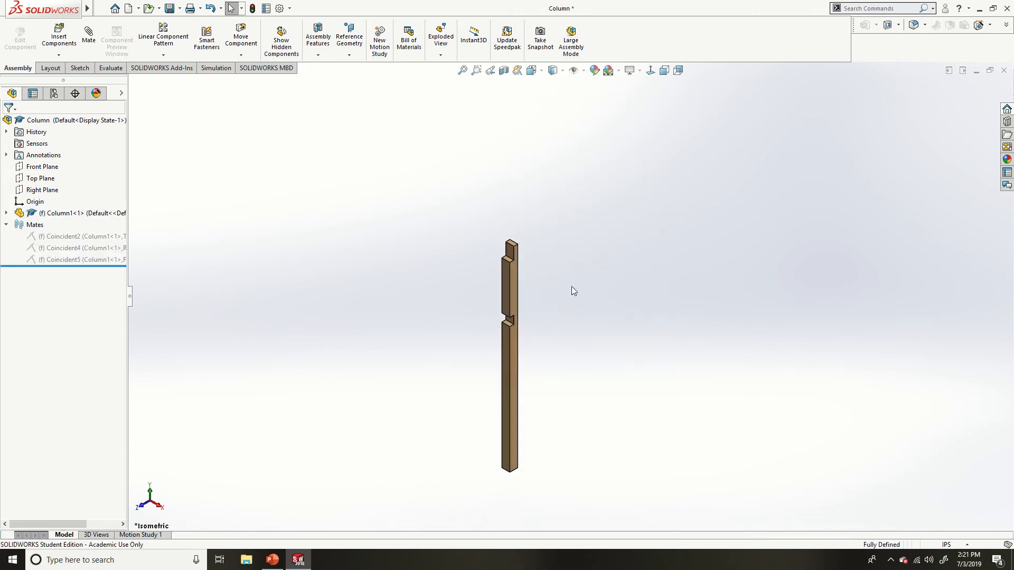
- Insert the Column2 part from the TutorialLIVE folder and place it above Column1
click(58, 40)
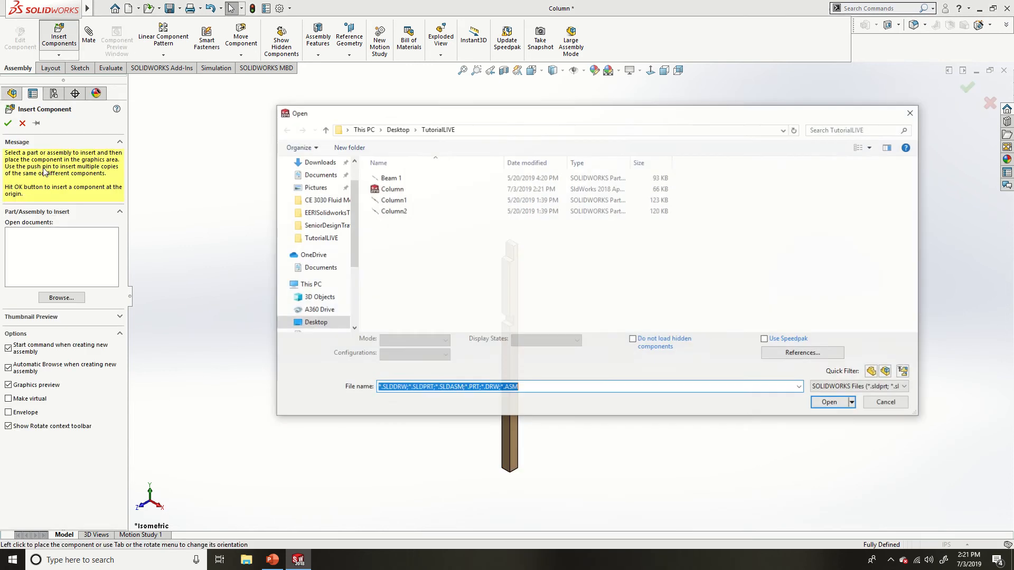
click(416, 211)
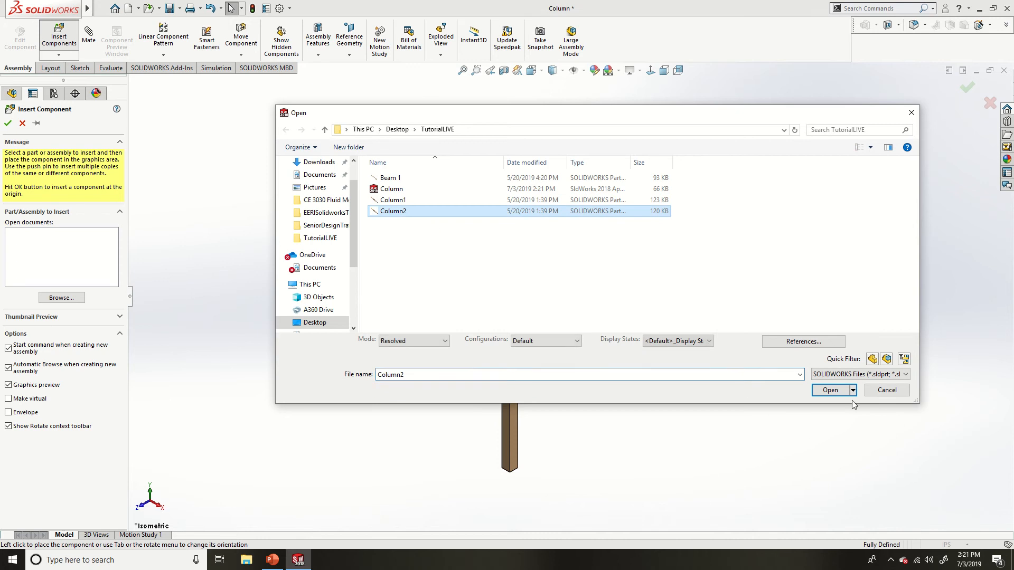
click(829, 391)
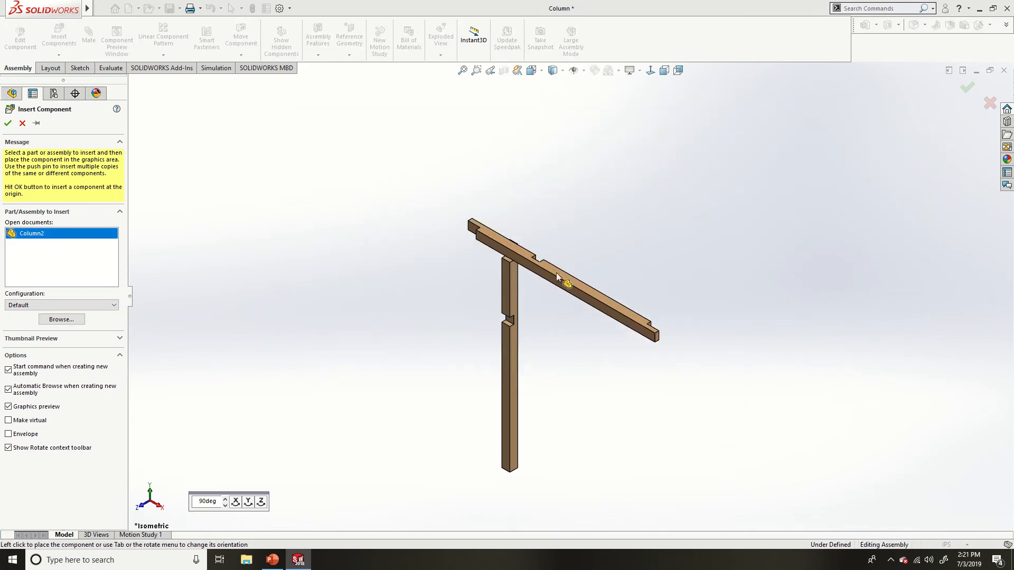
click(552, 224)
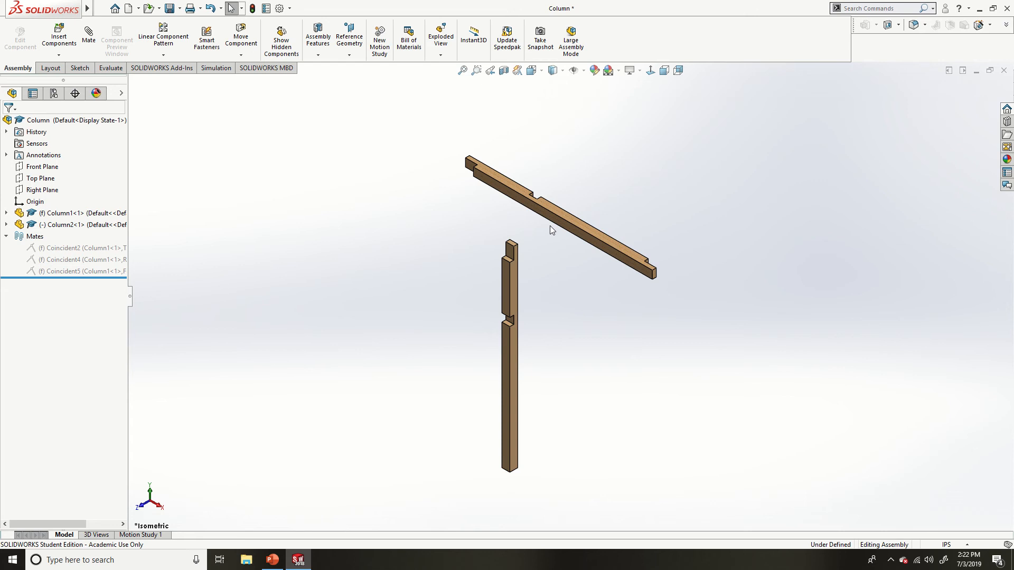
drag(552, 228, 525, 233)
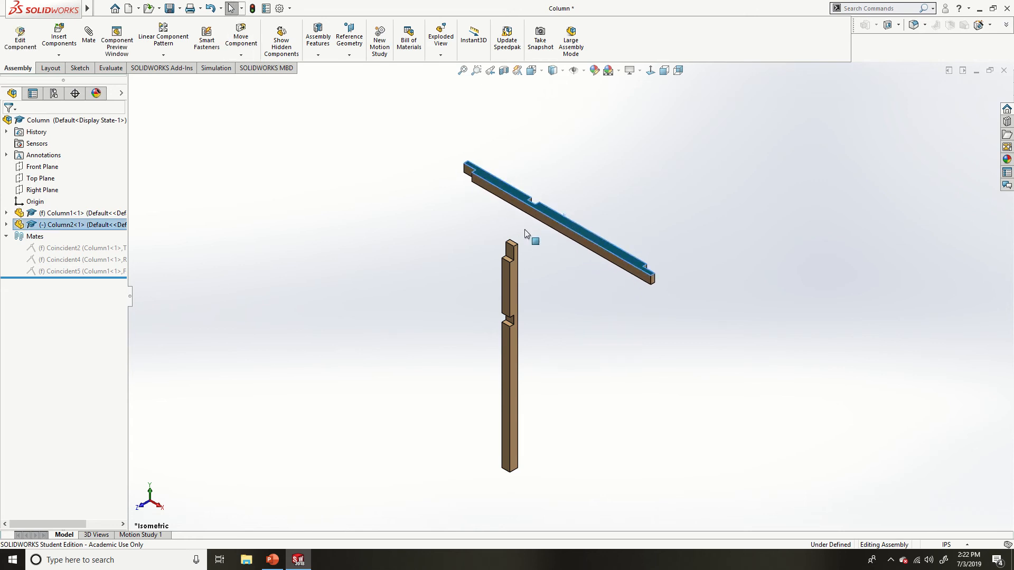
click(548, 300)
- Test whether Column1 can be moved and review its Float option without applying it
click(506, 283)
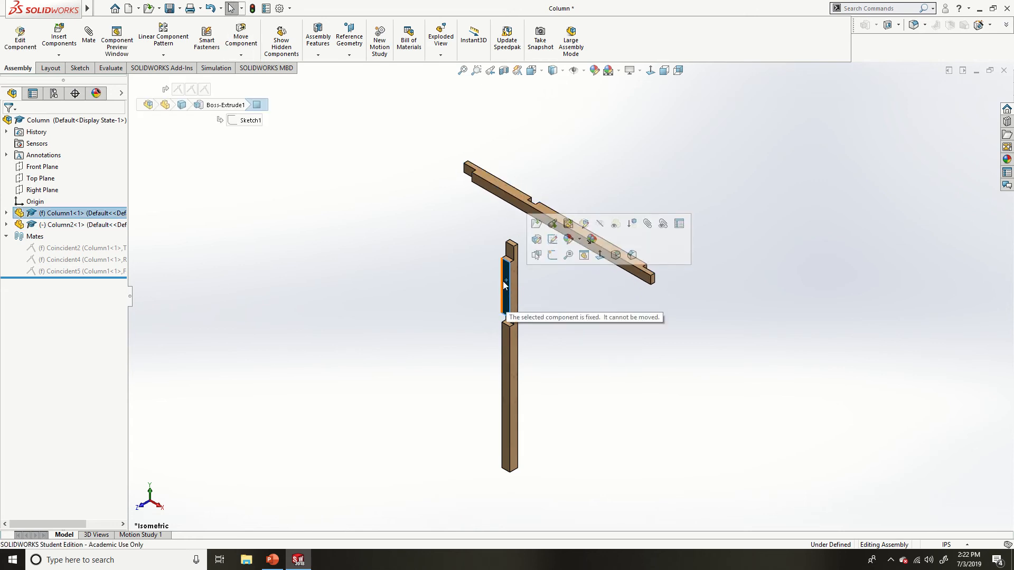
key(ctrl)
key(ctrl)
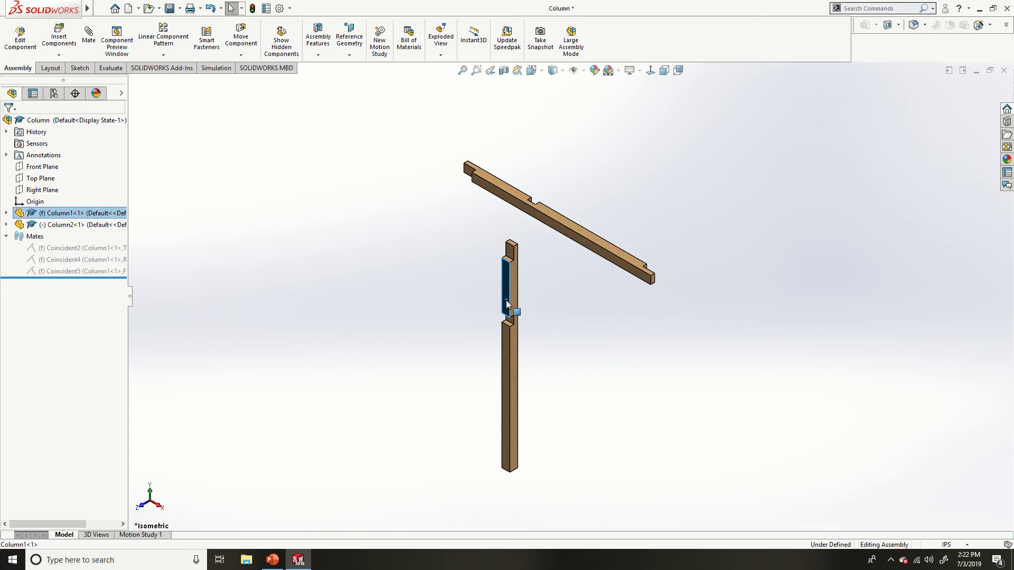
right_click(505, 289)
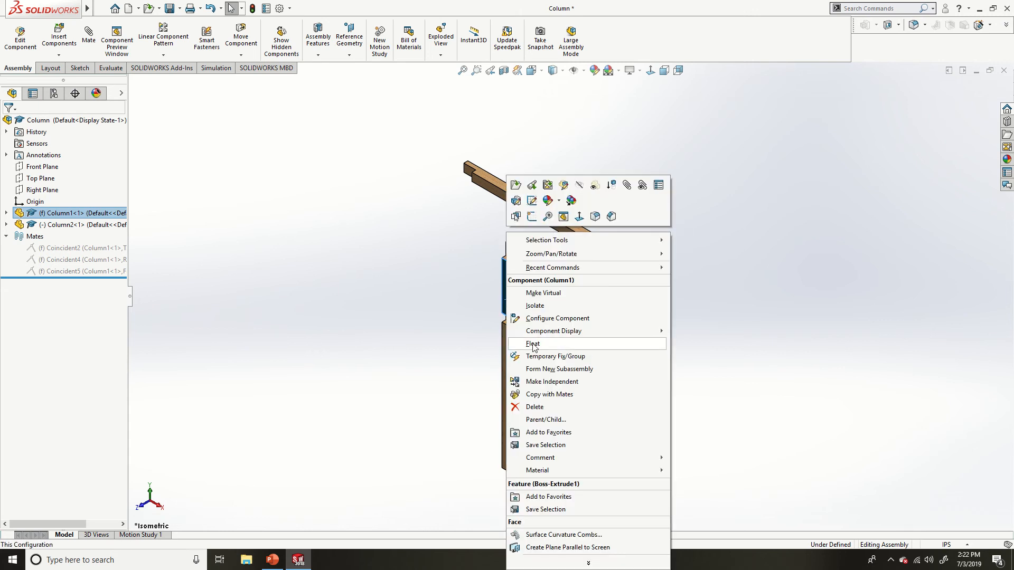
click(461, 316)
- Test Column2's free movement above Column1 and review its Fix option without applying it
drag(565, 220, 566, 207)
right_click(563, 211)
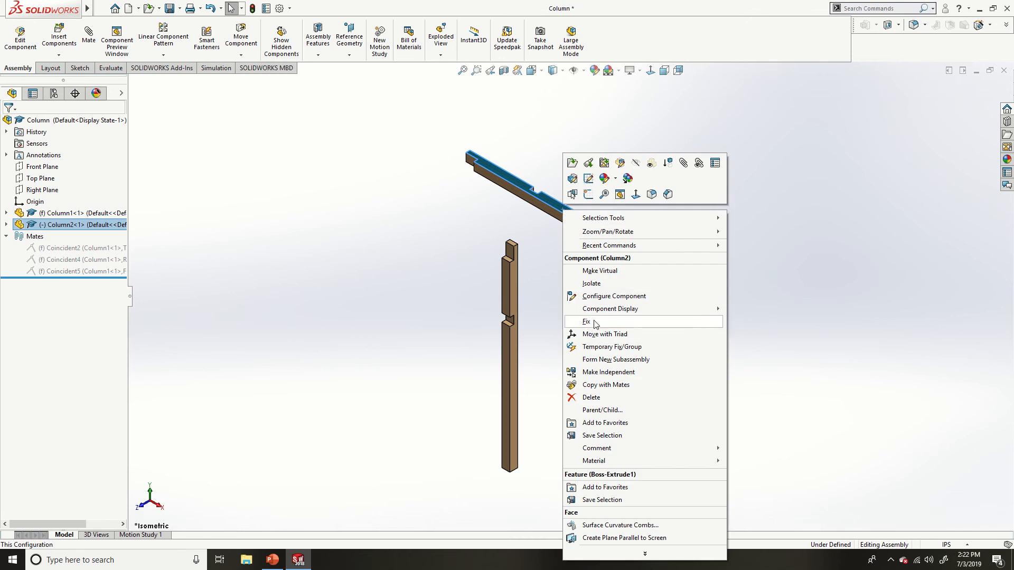
click(540, 266)
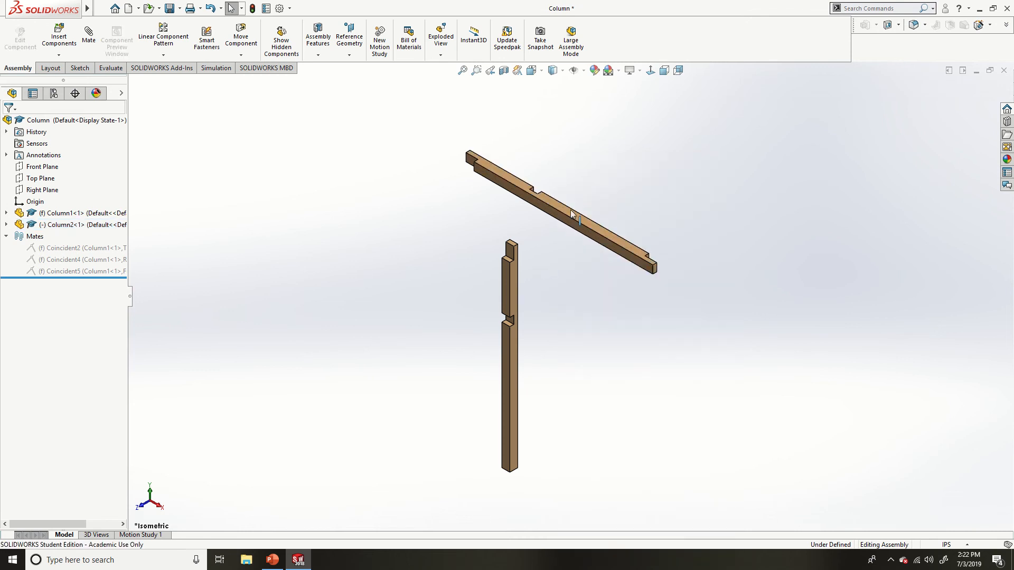
drag(570, 211, 587, 228)
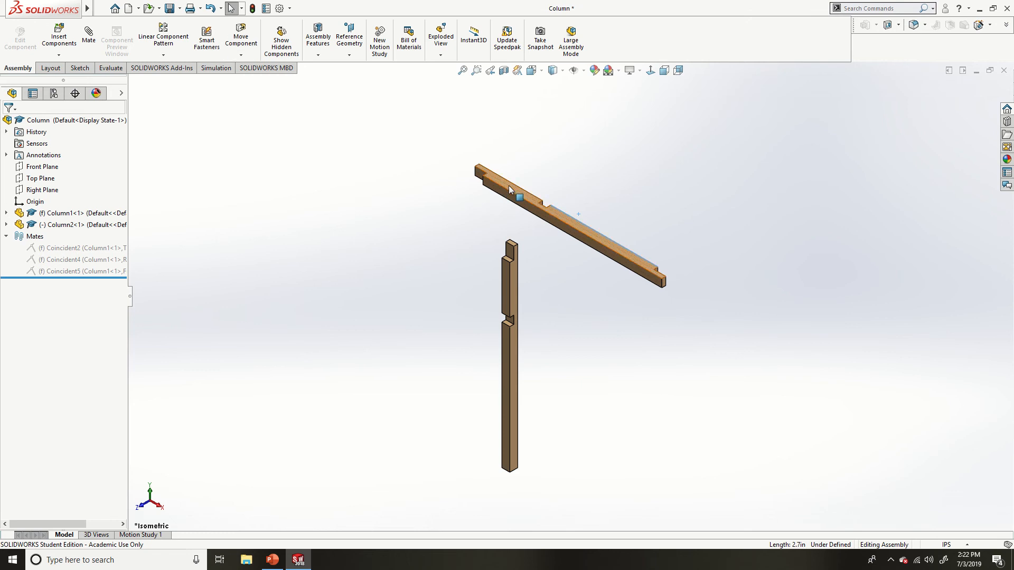
drag(516, 193, 549, 215)
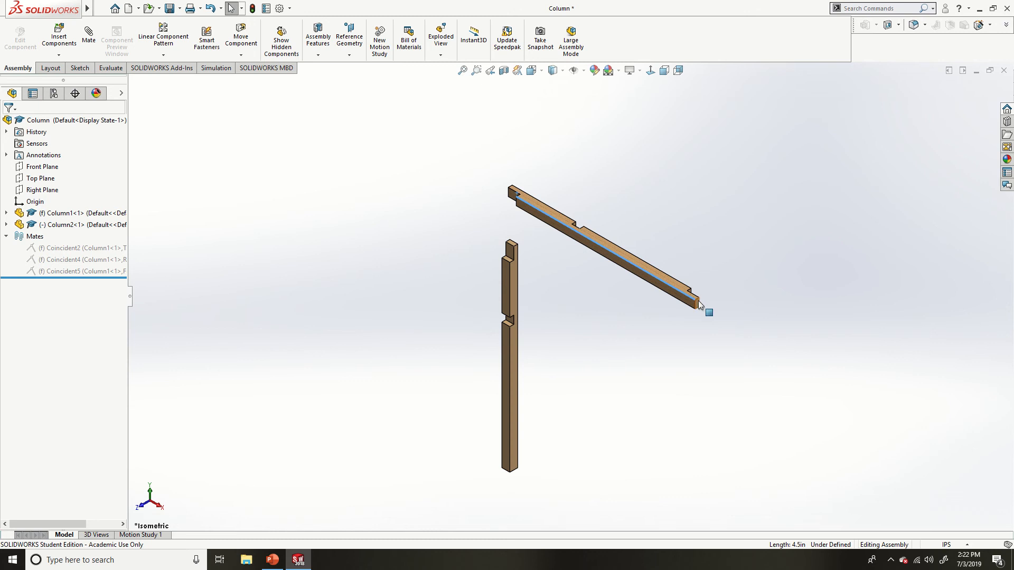
- Mate Column2's notch-profile side face coincident with Column1's matching side face and test how Column2 moves
click(543, 207)
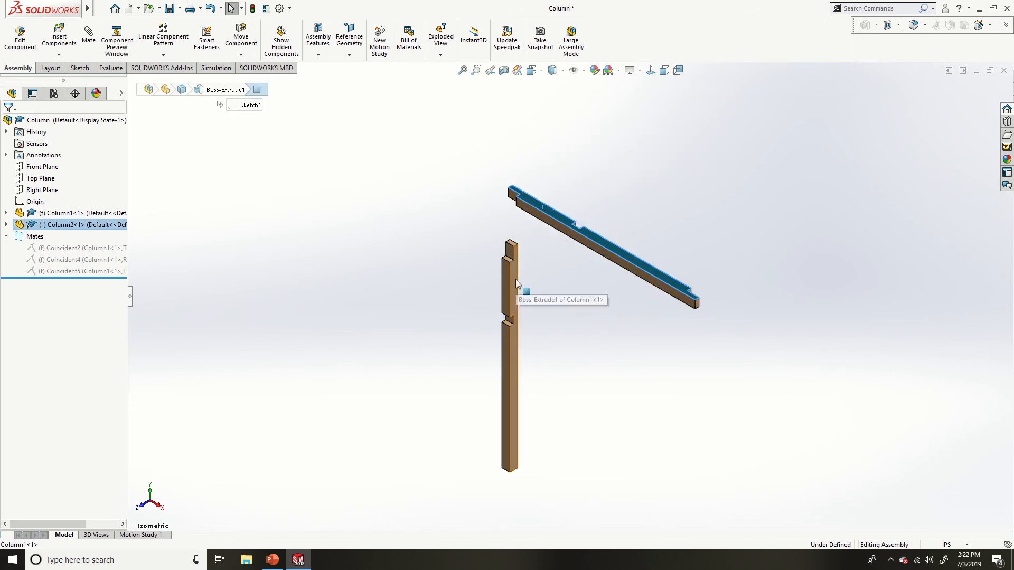
ctrl+click(516, 280)
click(546, 270)
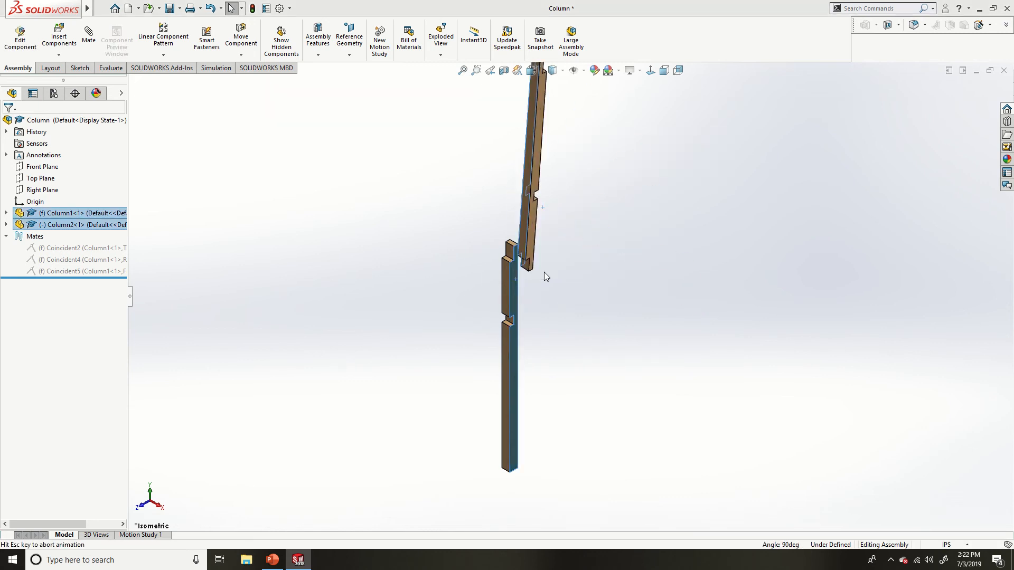
click(522, 211)
middle_drag(550, 228, 543, 197)
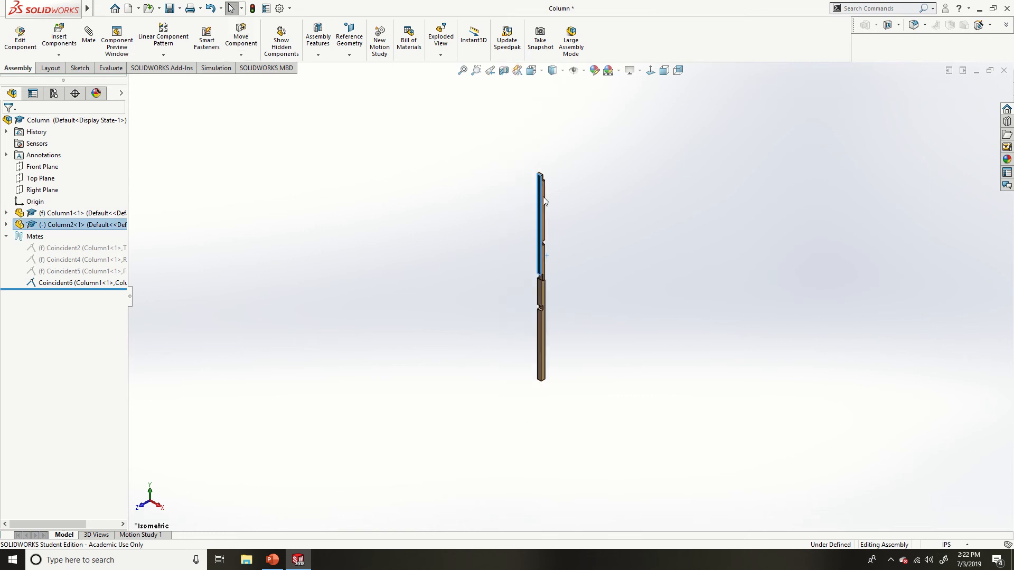
- Delete the coincident face mate between the two columns and move Column2 away from Column1
click(77, 284)
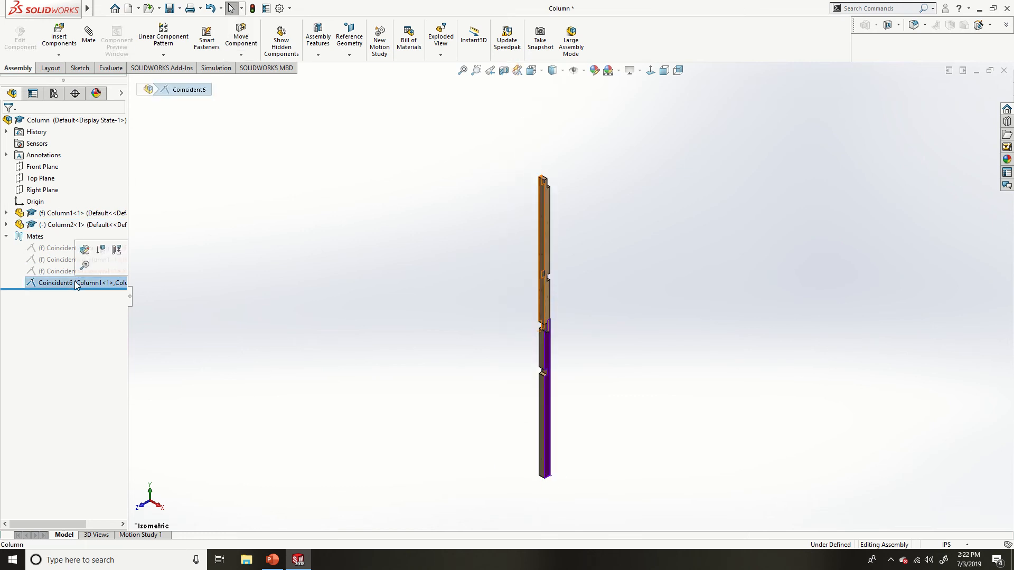
key(Delete)
drag(538, 259, 512, 237)
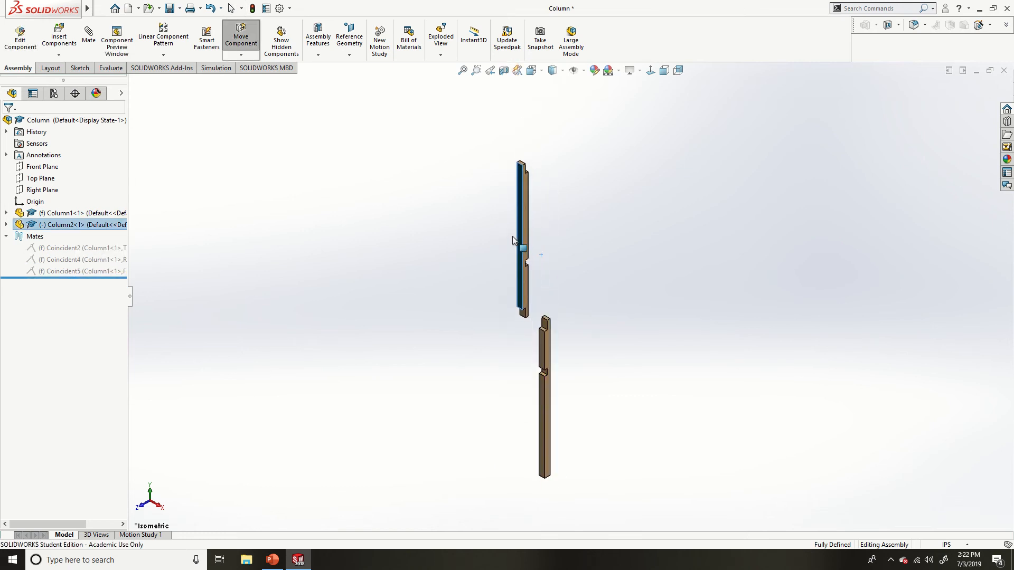
scroll(561, 288, up, 3)
scroll(563, 289, down, 3)
click(569, 274)
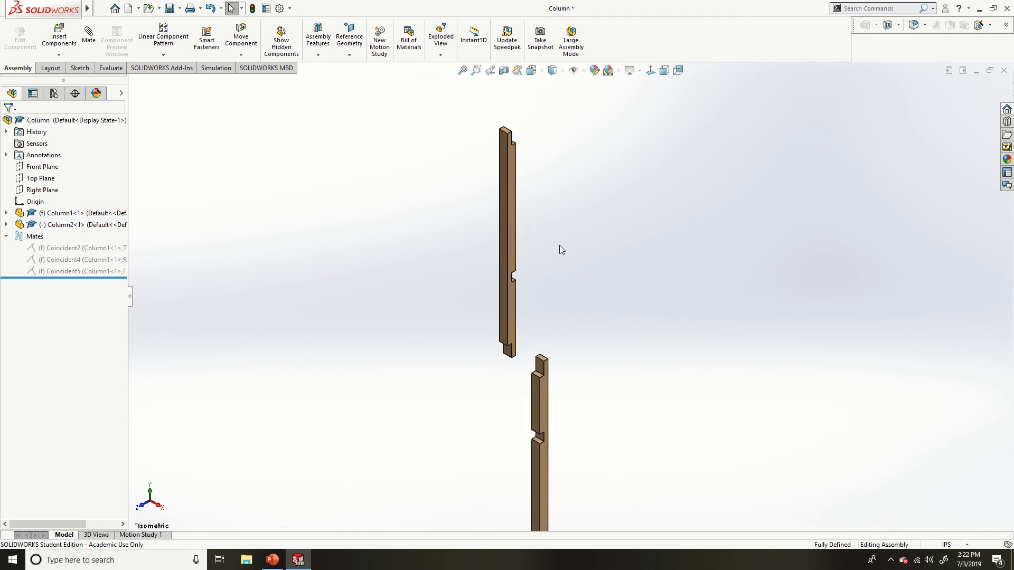
- Mate Column2's long vertical edge coincident with Column1's vertical edge between its notches and rotate Column2 to test the mate
click(512, 258)
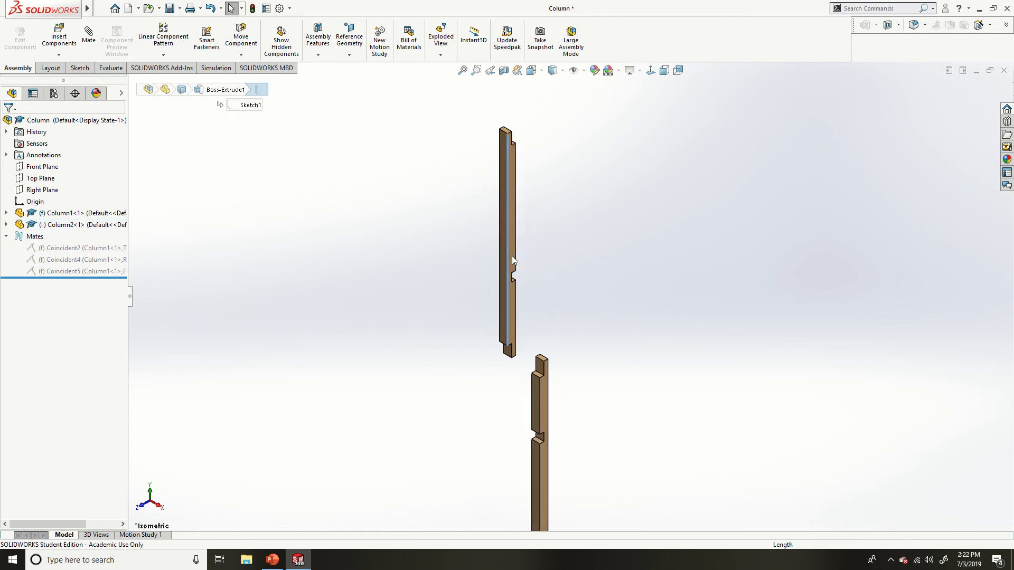
click(539, 394)
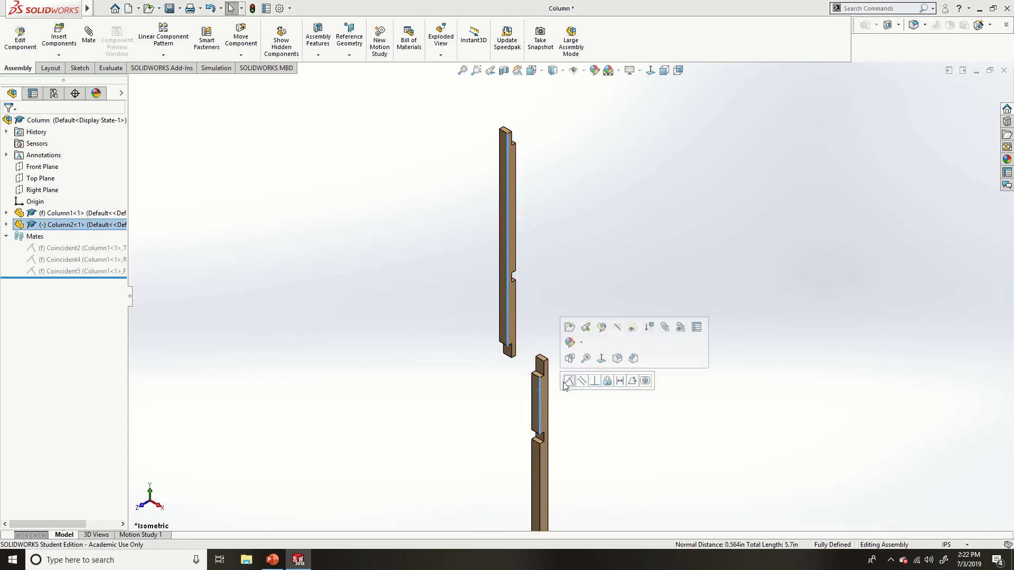
click(574, 385)
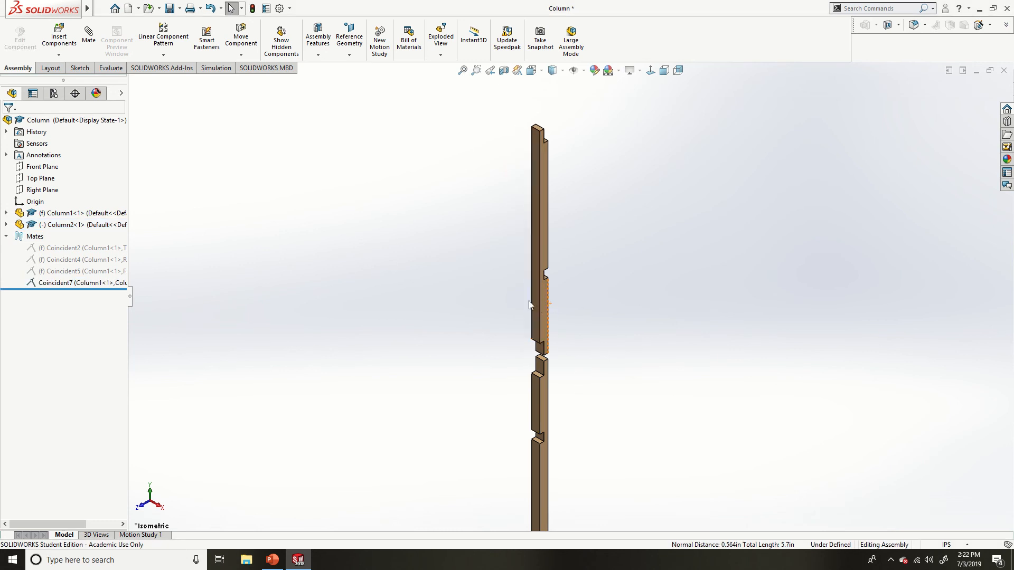
click(535, 310)
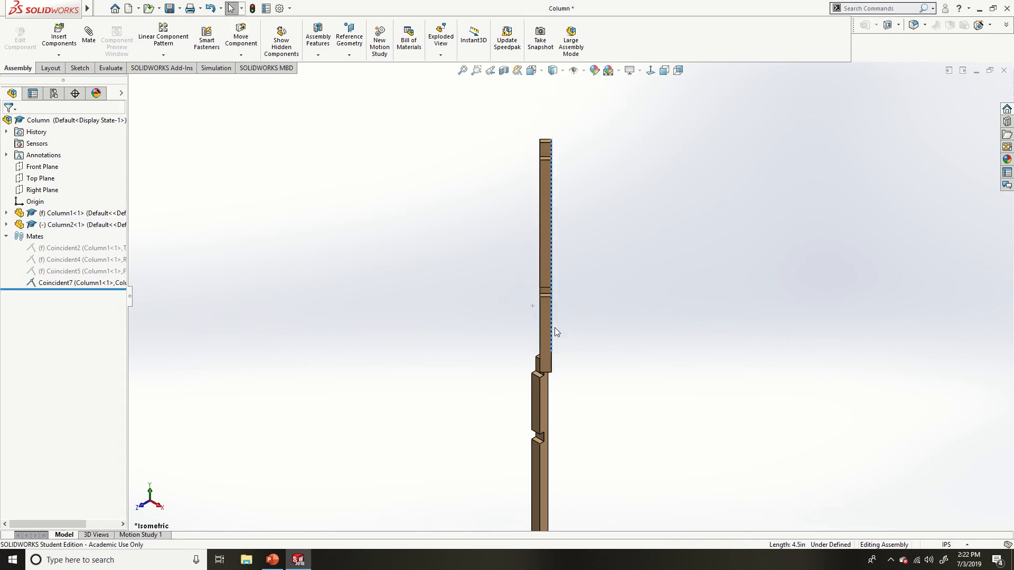
click(538, 358)
drag(536, 356, 533, 351)
- Delete the coincident edge mate between the two columns and shift Column2 slightly above Column1
click(76, 283)
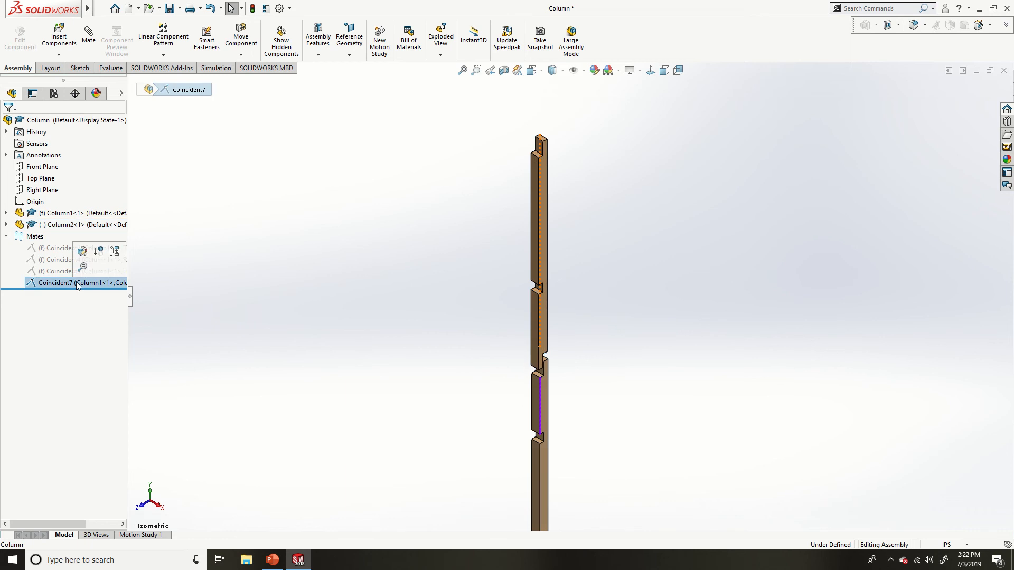
key(Delete)
mouse_move(537, 248)
mouse_down()
mouse_move(529, 220)
mouse_move(535, 235)
mouse_up()
scroll(551, 359, down, 3)
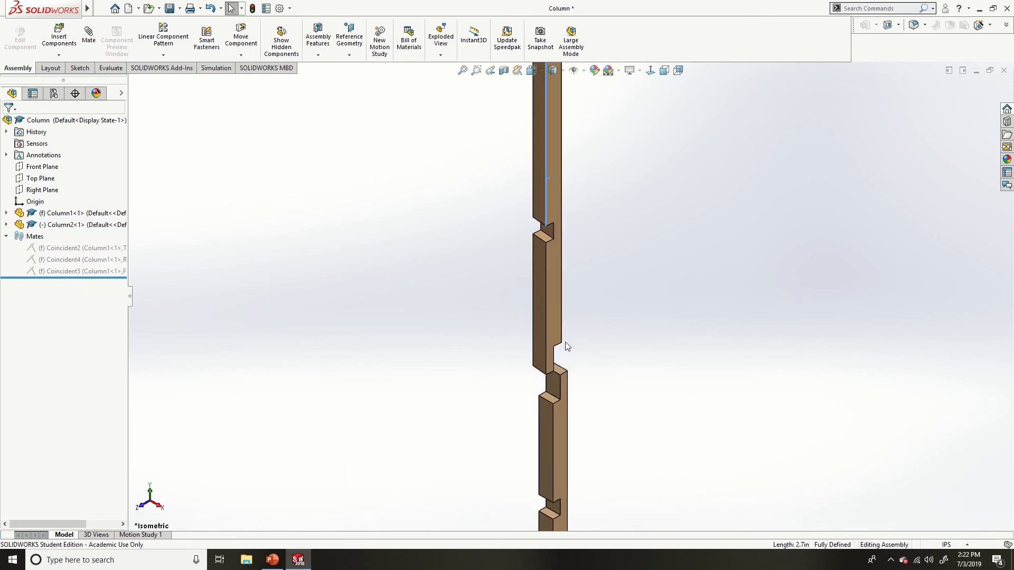
- Examine the matching narrow faces and notch-profile side faces of Column1 and Column2 as pairs for mating
click(537, 347)
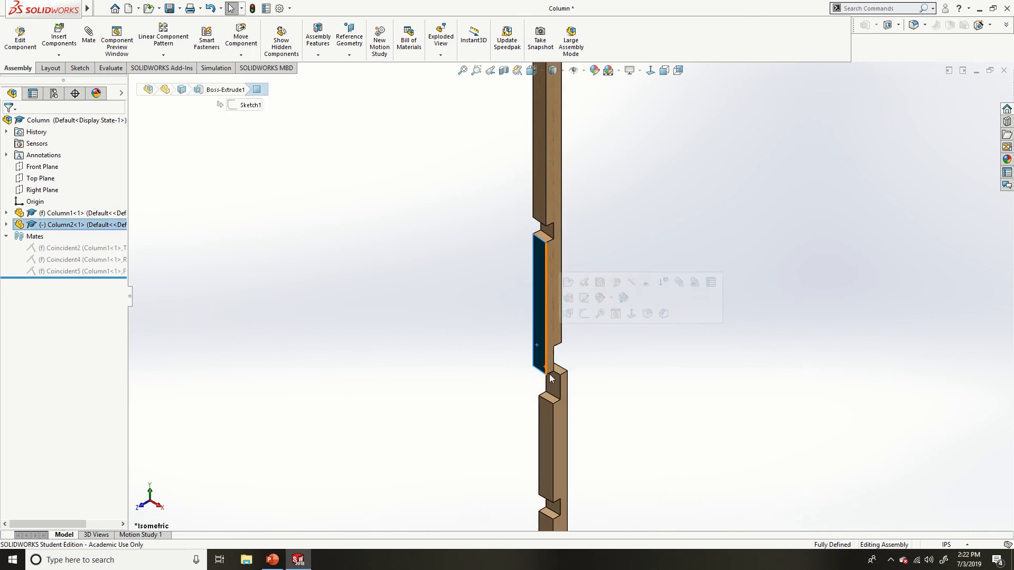
click(602, 389)
scroll(599, 339, up, 2)
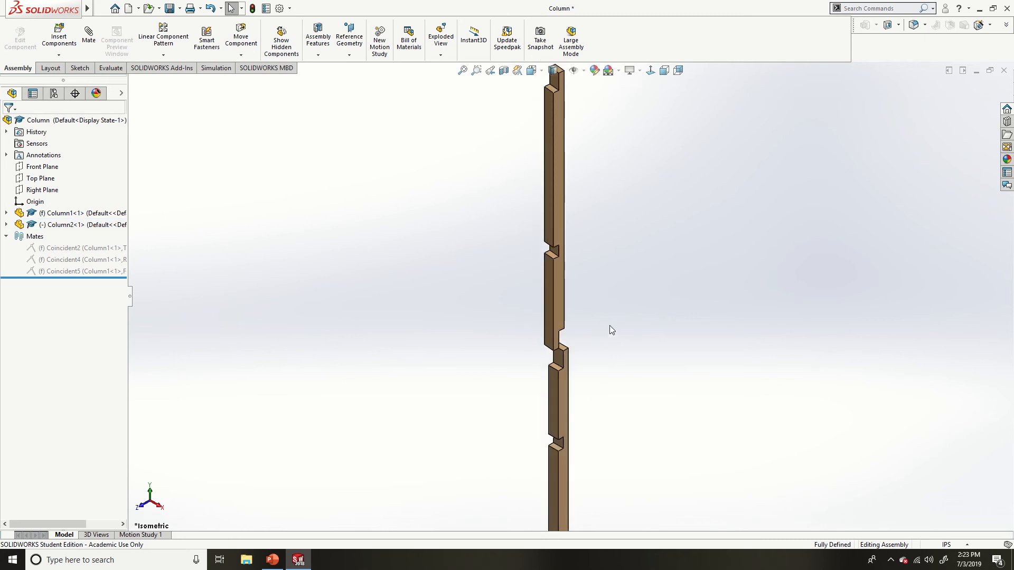
click(554, 221)
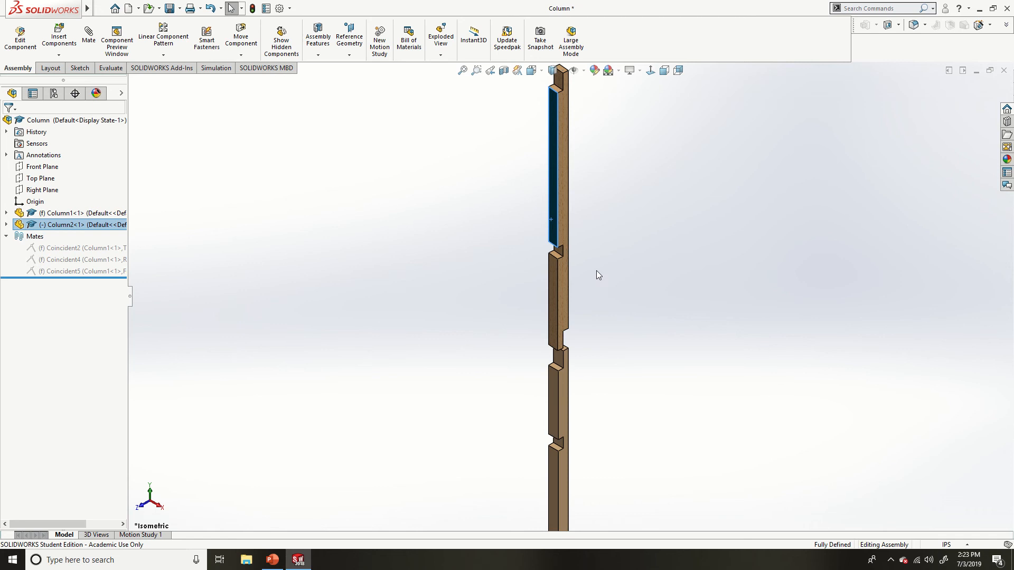
click(553, 290)
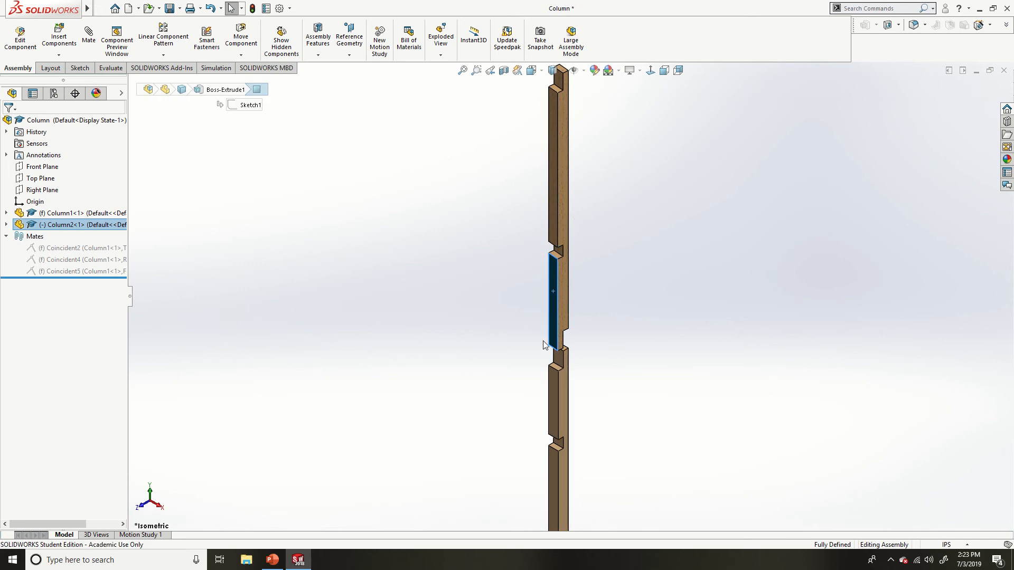
ctrl+click(554, 388)
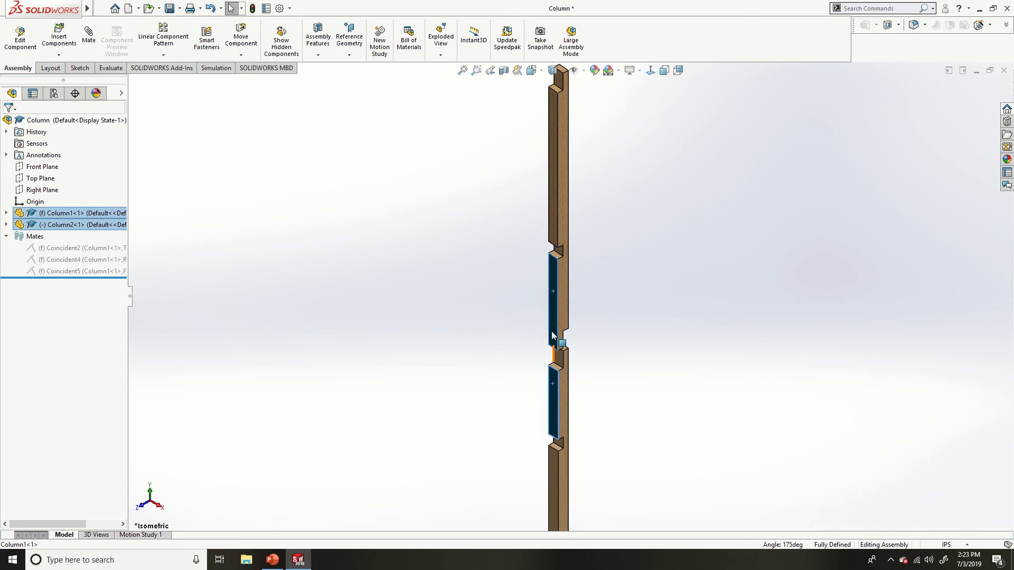
click(564, 311)
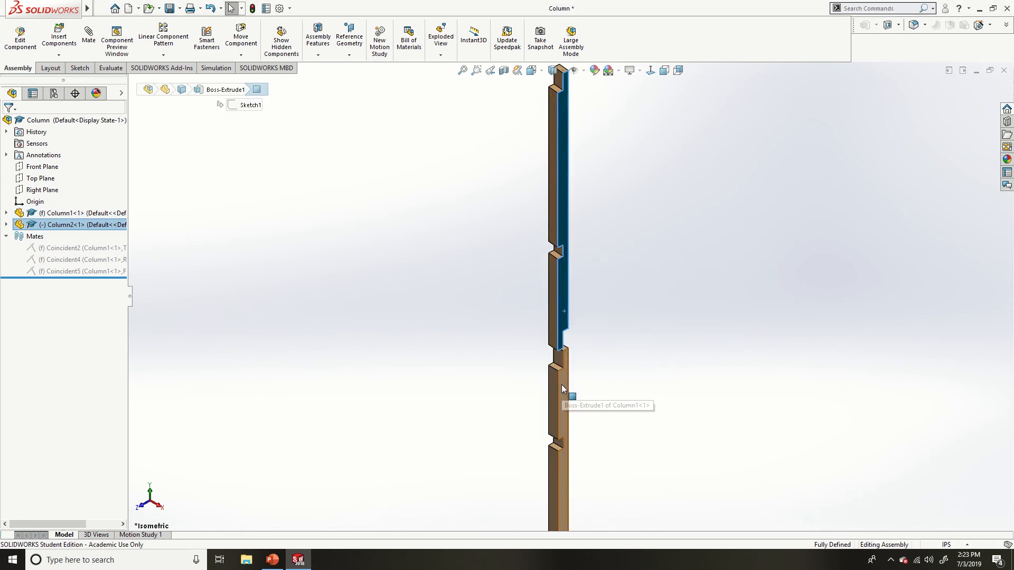
ctrl+click(563, 387)
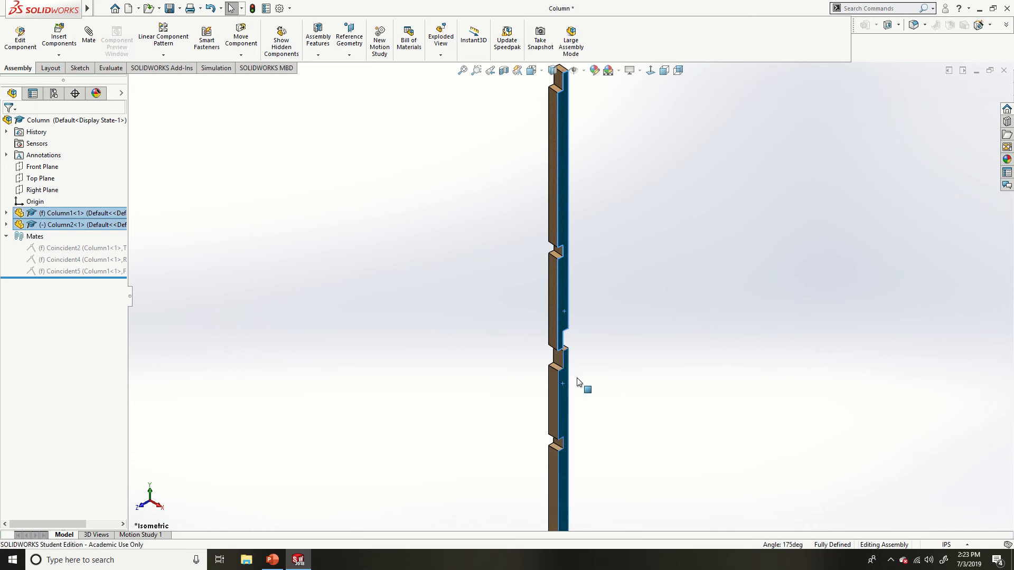
scroll(582, 255, down, 5)
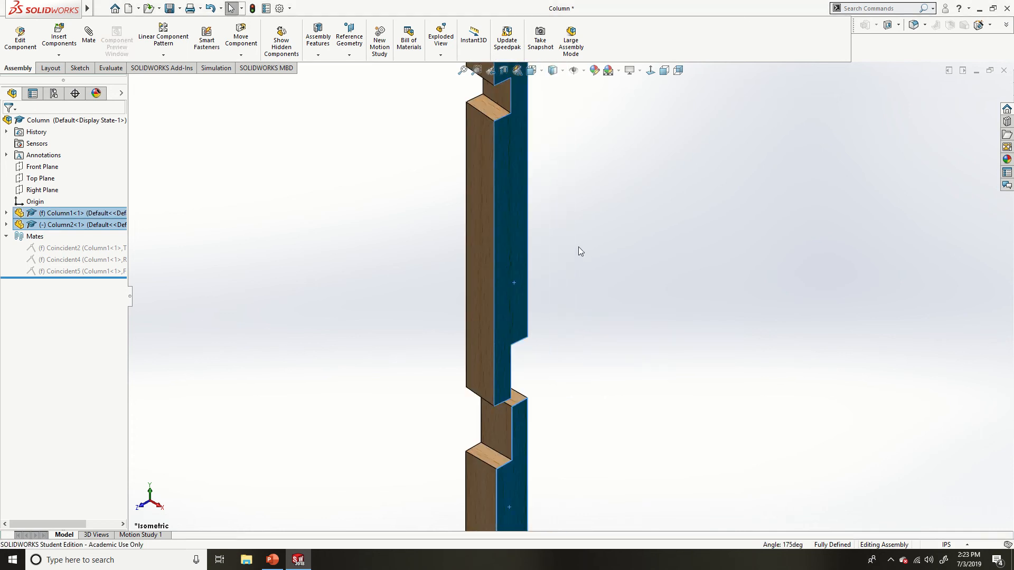
scroll(562, 375, up, 3)
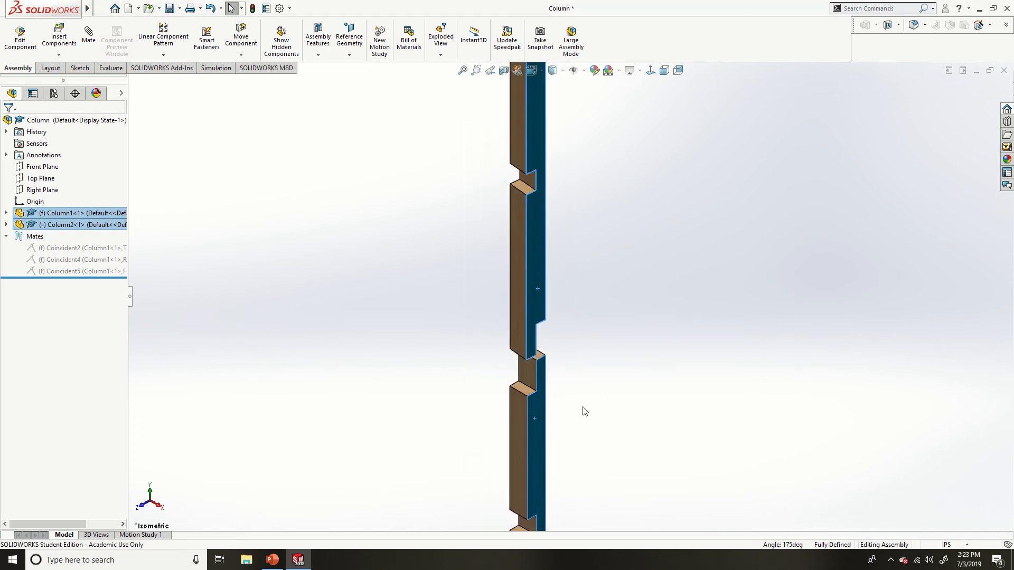
click(584, 411)
- Mate Column2's notch-profile side face and its long narrow face coincident with the matching faces of Column1
click(537, 404)
ctrl+click(533, 300)
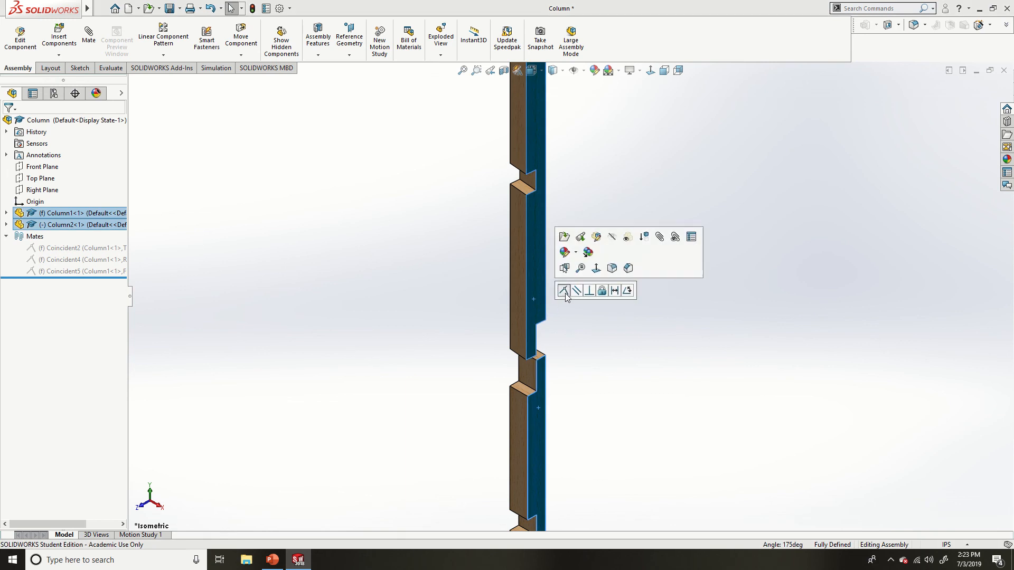
click(564, 290)
click(515, 374)
ctrl+click(529, 438)
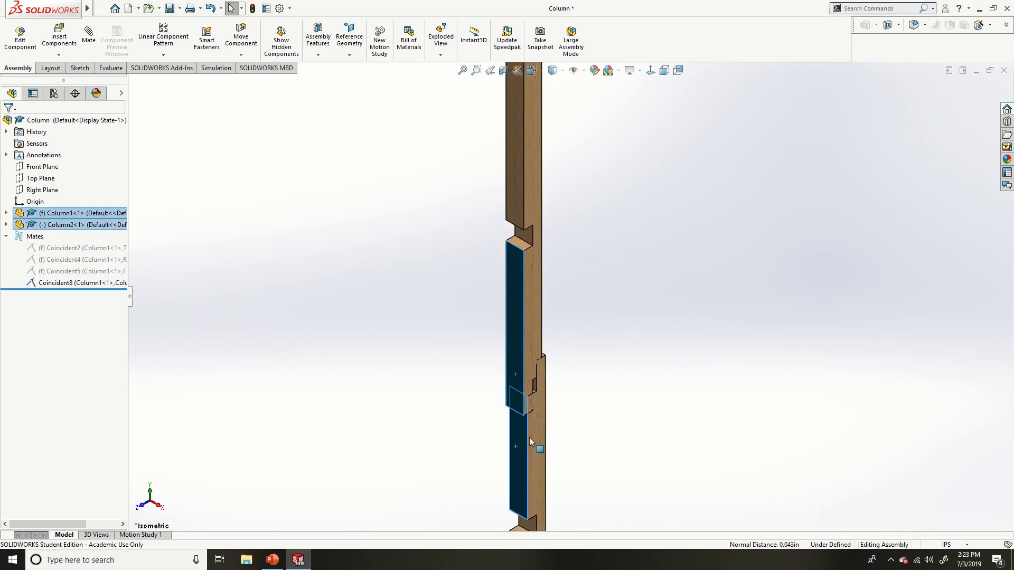
click(559, 431)
- Raise Column2 and mate its bottom end face coincident with Column1's upper shoulder face, then test whether Column2 moves
click(524, 251)
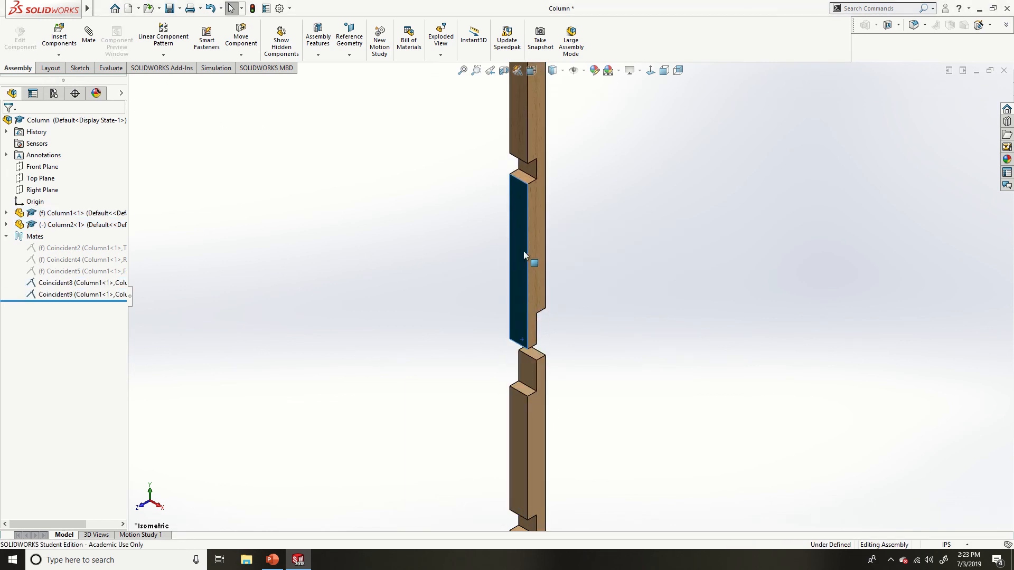
click(525, 381)
right_drag(523, 248, 518, 260)
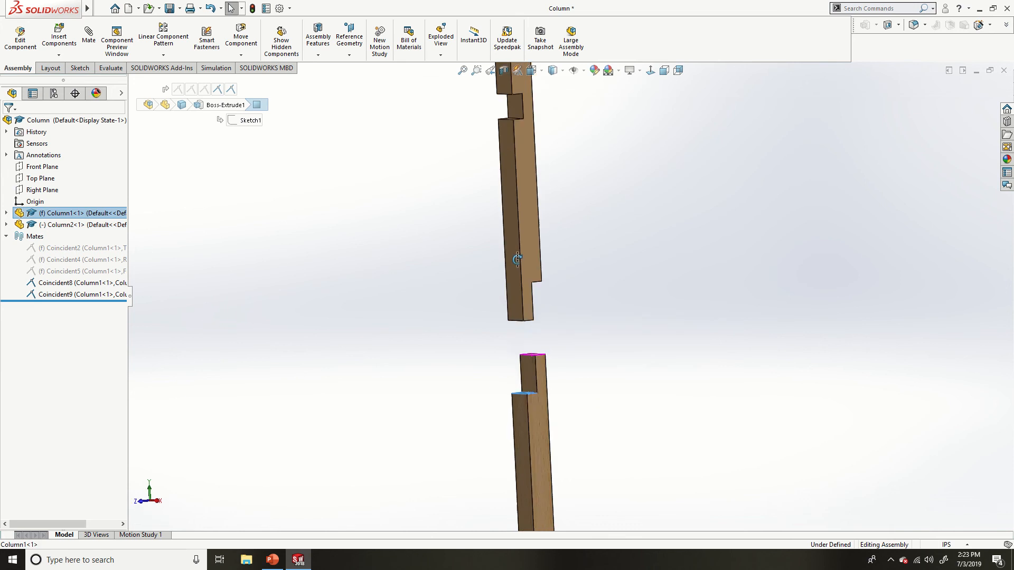
middle_drag(517, 260, 552, 302)
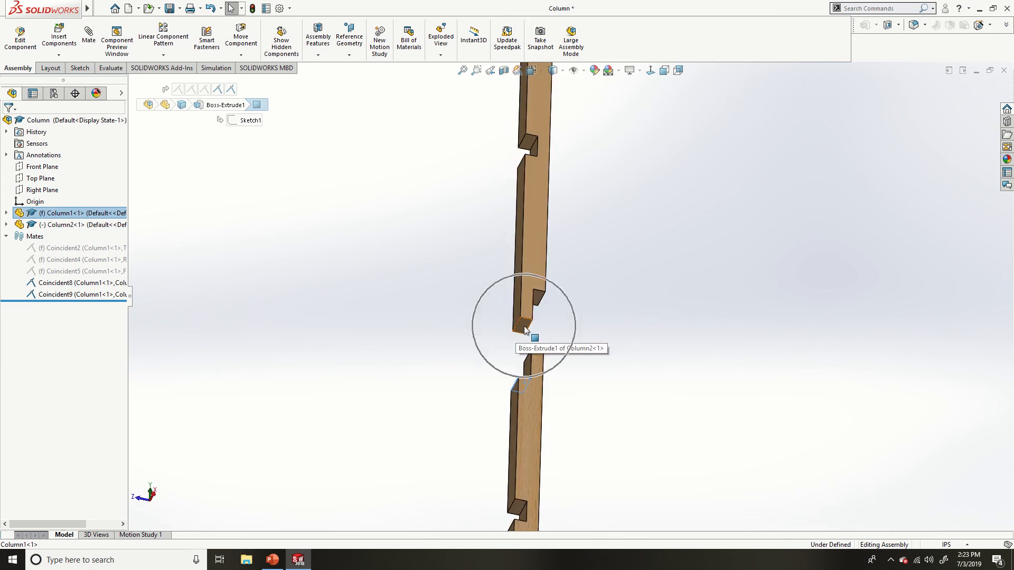
middle_drag(550, 324, 540, 339)
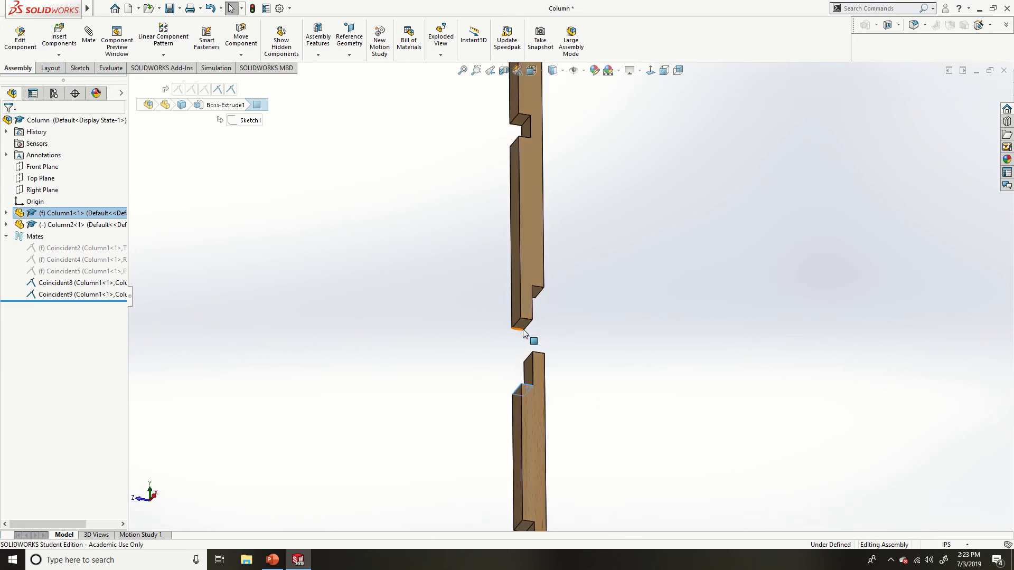
click(520, 322)
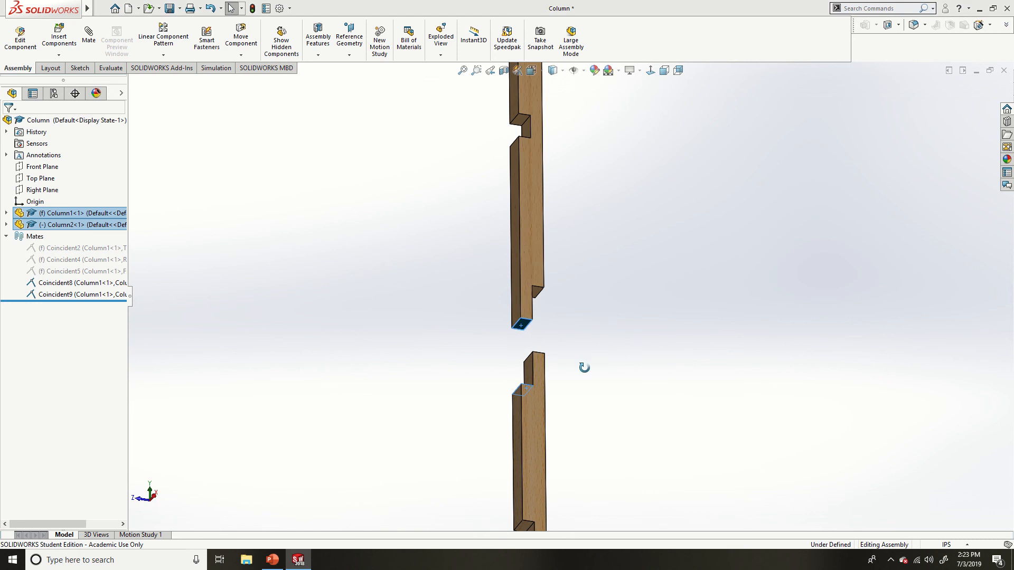
middle_drag(584, 367, 564, 389)
middle_drag(524, 318, 580, 478)
click(536, 330)
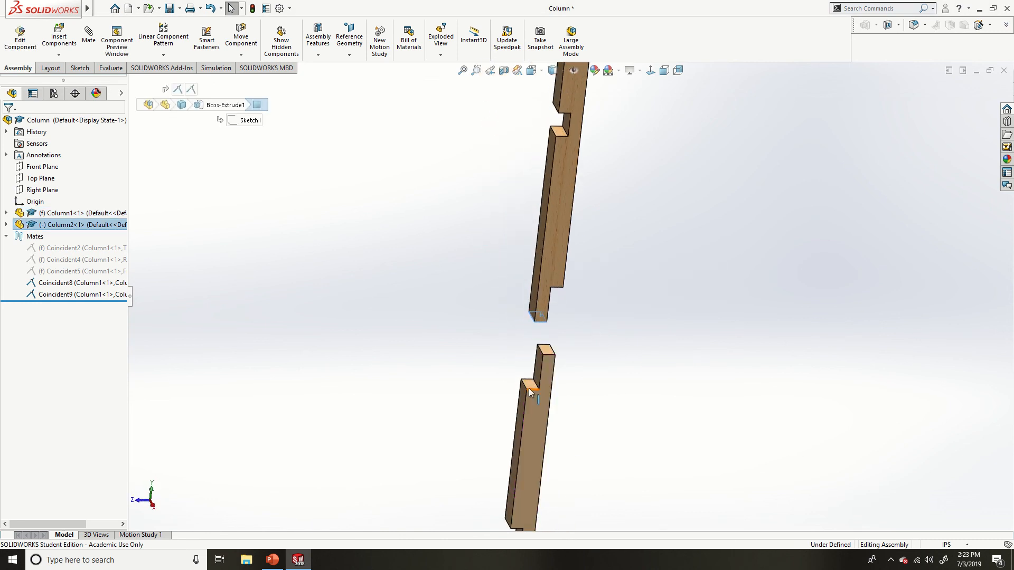
ctrl+click(530, 385)
click(558, 373)
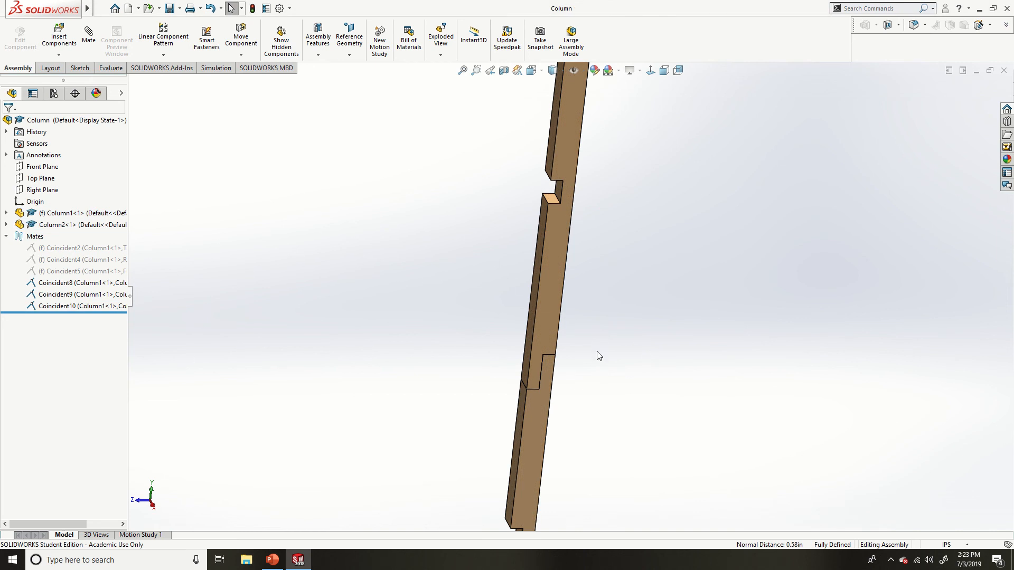
key(ctrl+7)
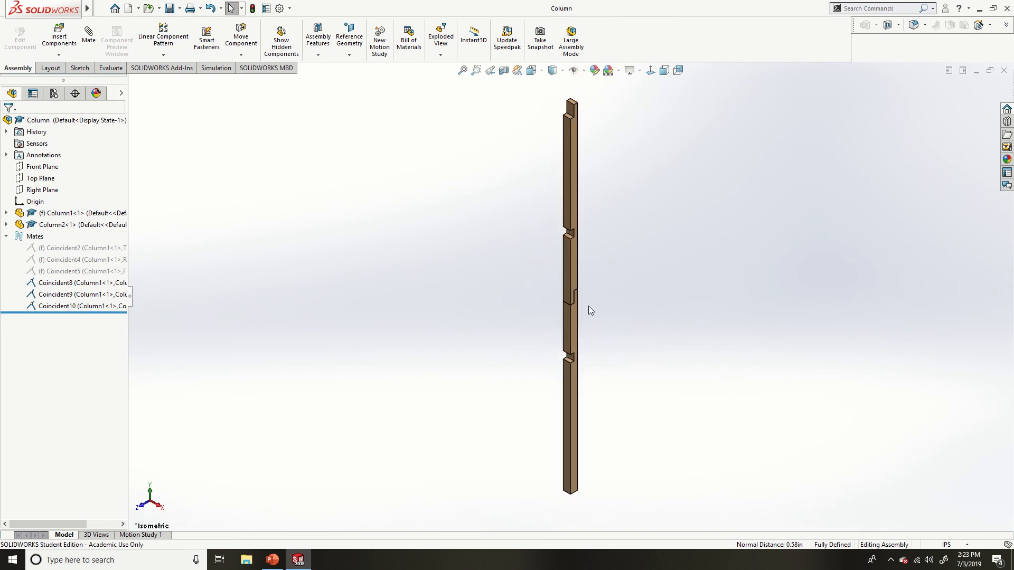
click(568, 276)
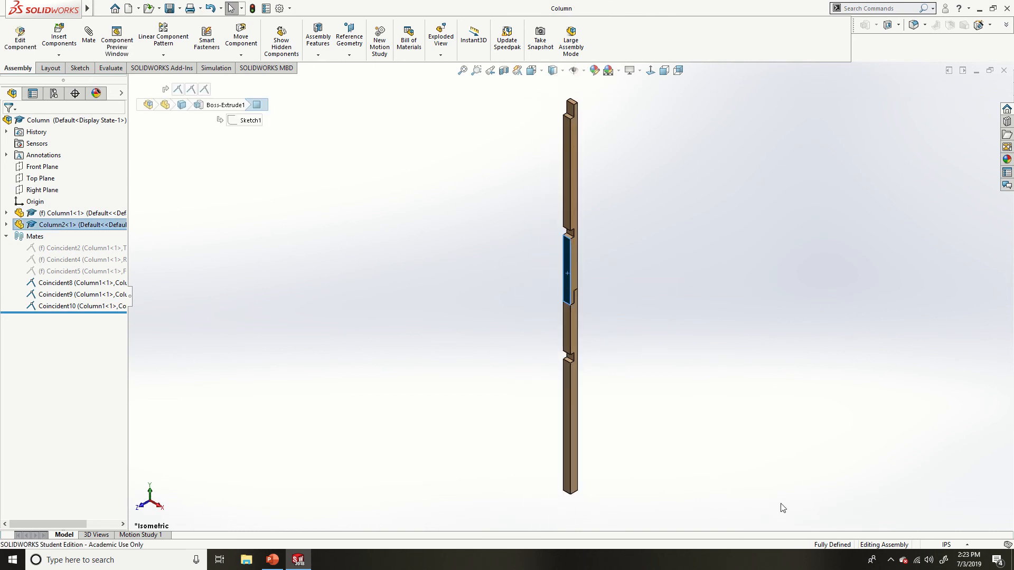
- Delete the three coincident face mates between Column1 and Column2
click(52, 307)
key(Delete)
click(55, 295)
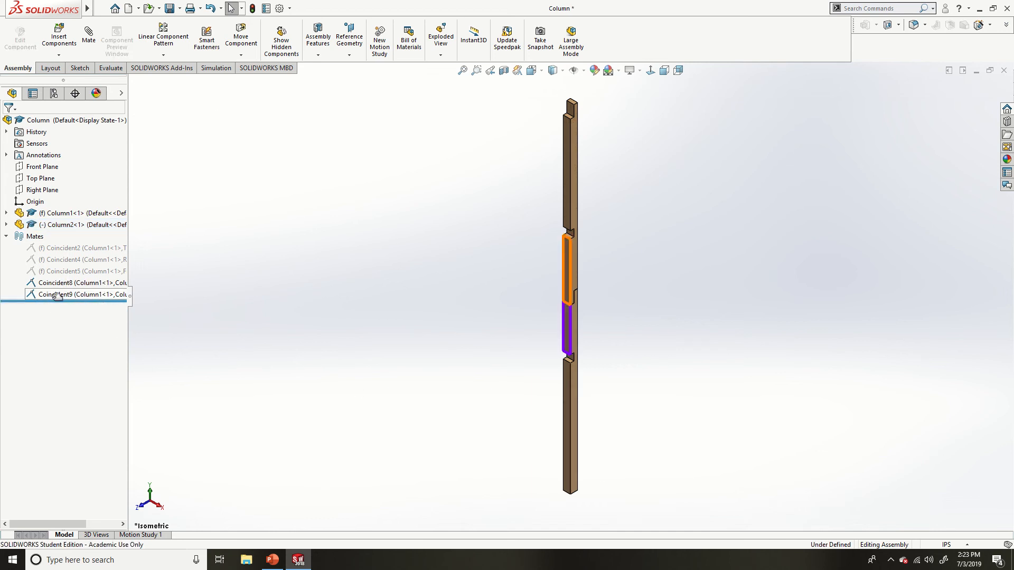
key(Delete)
click(55, 284)
key(Delete)
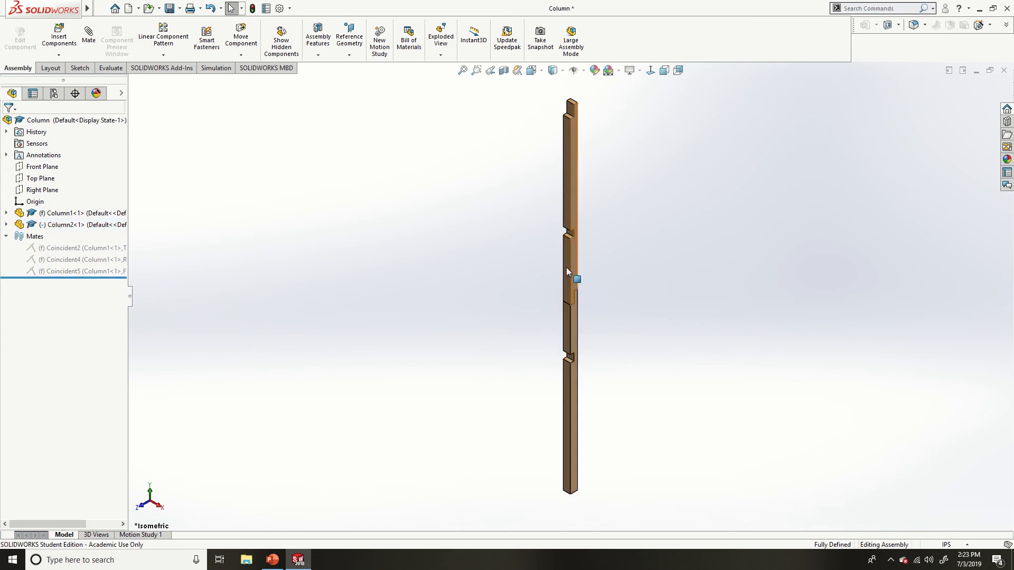
- Move Column2 above Column1 and mate its short bottom edge coincident with the matching edge of Column1's upper shoulder
drag(567, 220, 563, 188)
scroll(571, 270, down, 4)
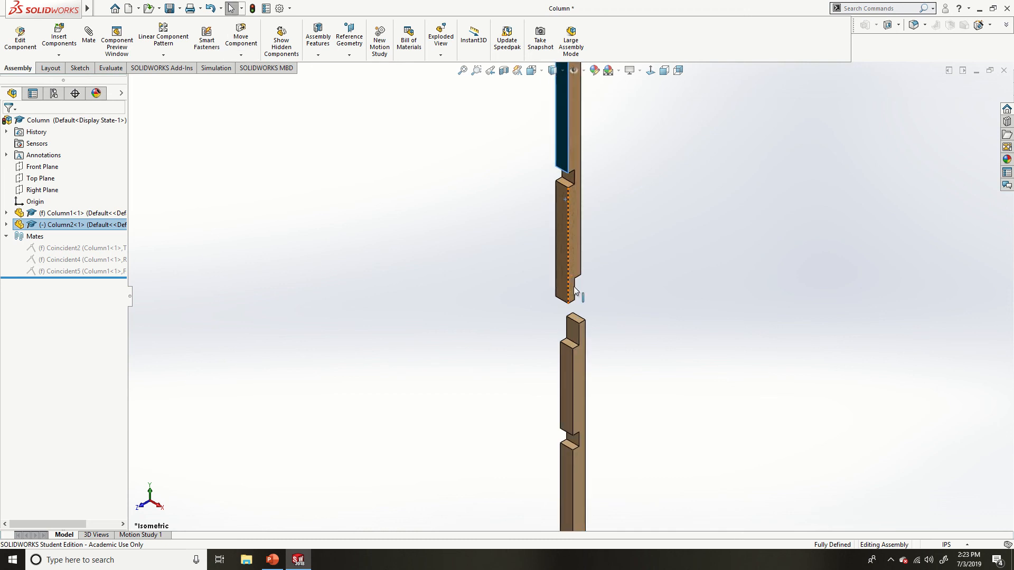
click(551, 299)
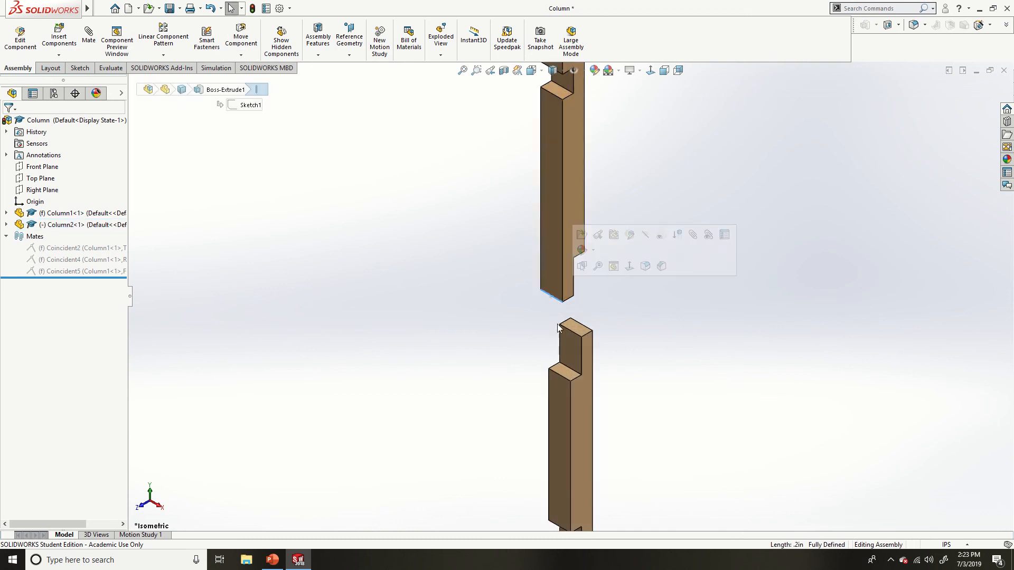
ctrl+click(568, 379)
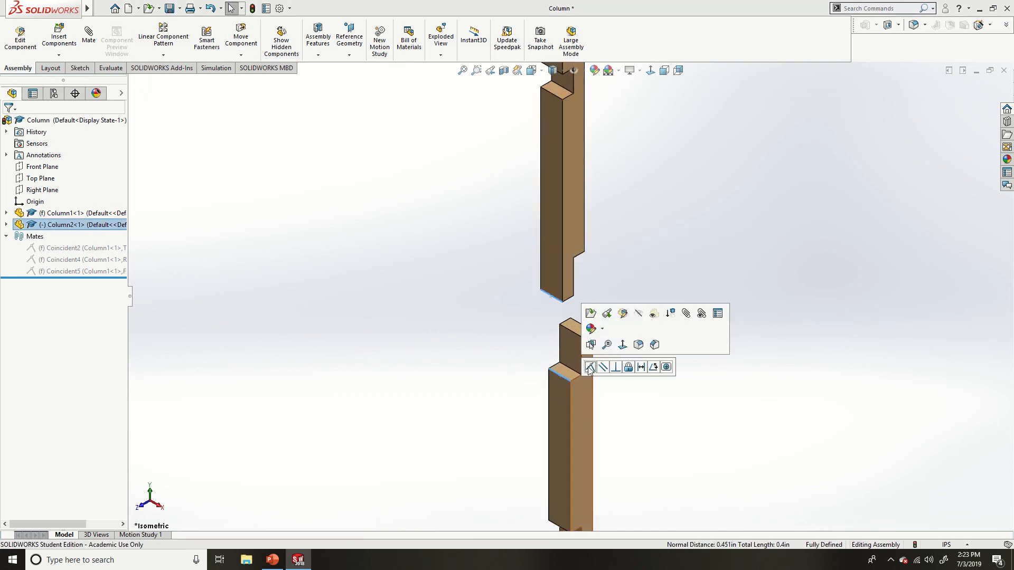
click(590, 368)
- Tilt Column2 about the mated edge to test its motion and examine the adjoining faces of both columns
mouse_move(556, 312)
mouse_down()
mouse_move(540, 328)
mouse_move(570, 306)
mouse_move(537, 319)
mouse_move(556, 312)
mouse_up()
click(562, 324)
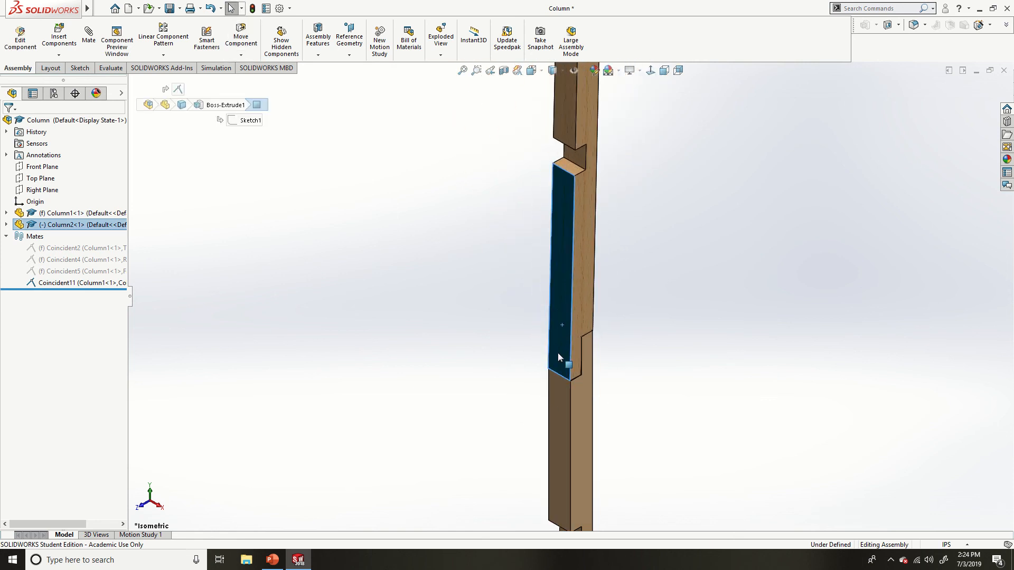
drag(558, 354, 560, 382)
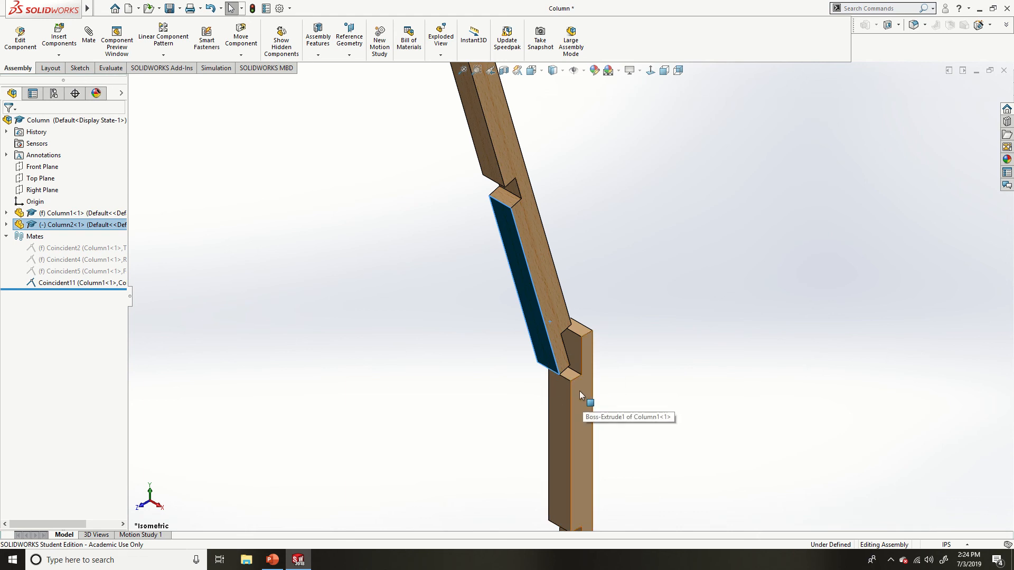
click(561, 415)
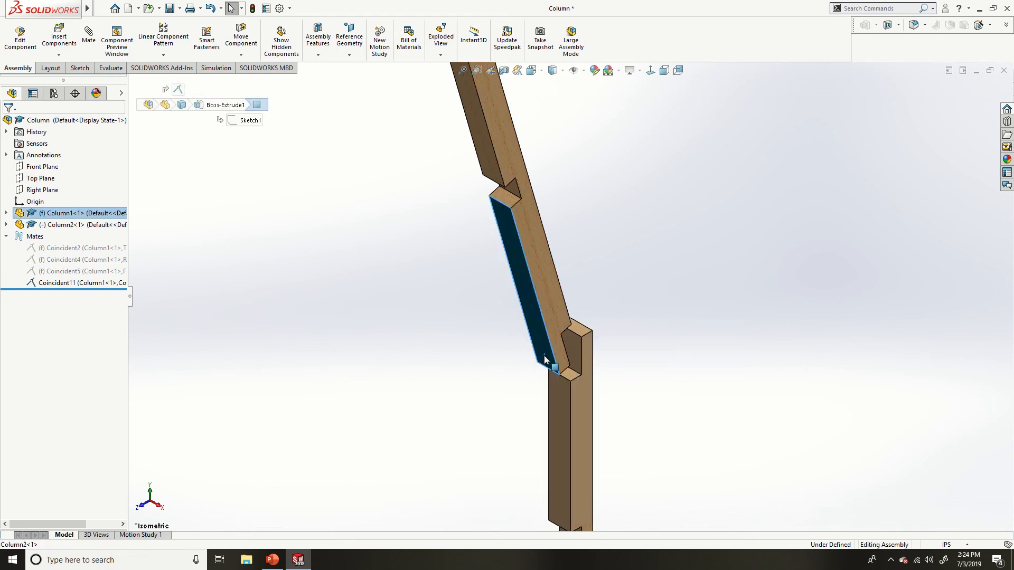
click(583, 393)
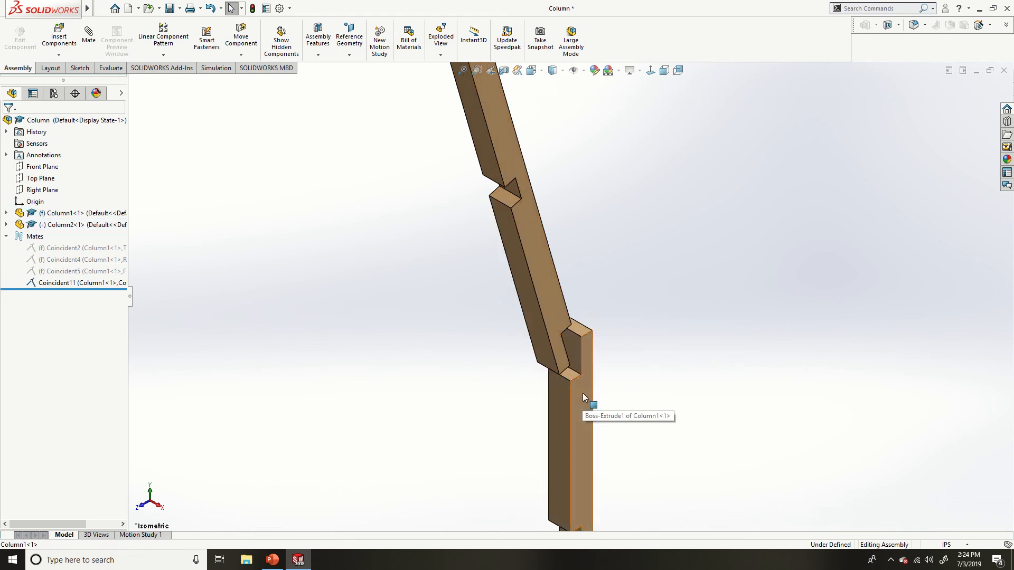
ctrl+click(556, 335)
click(641, 357)
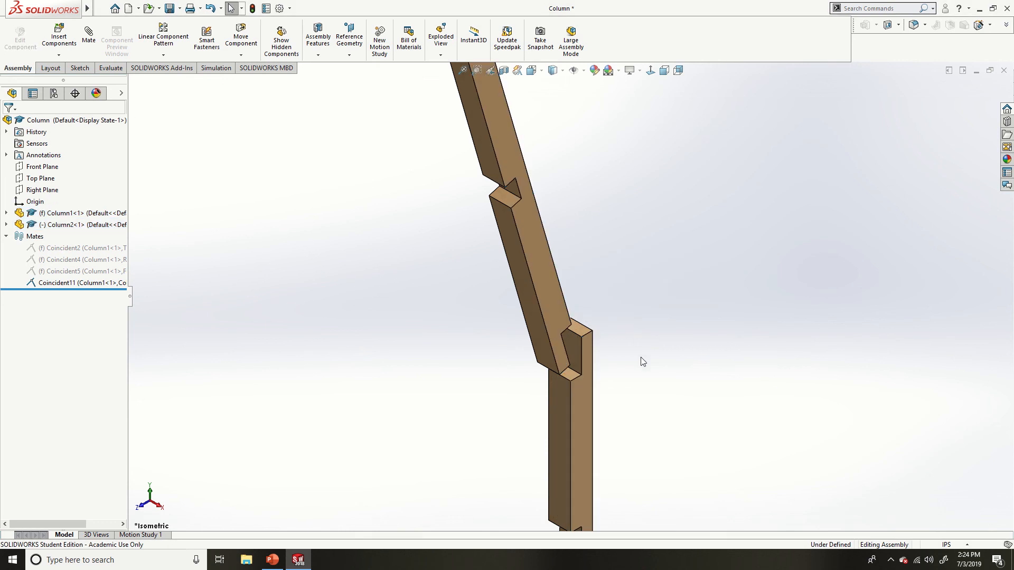
- Mate the short edge of Column2's lower notch coincident with Column1's top end edge and test Column2 for movement
right_click(581, 338)
right_drag(584, 346, 592, 338)
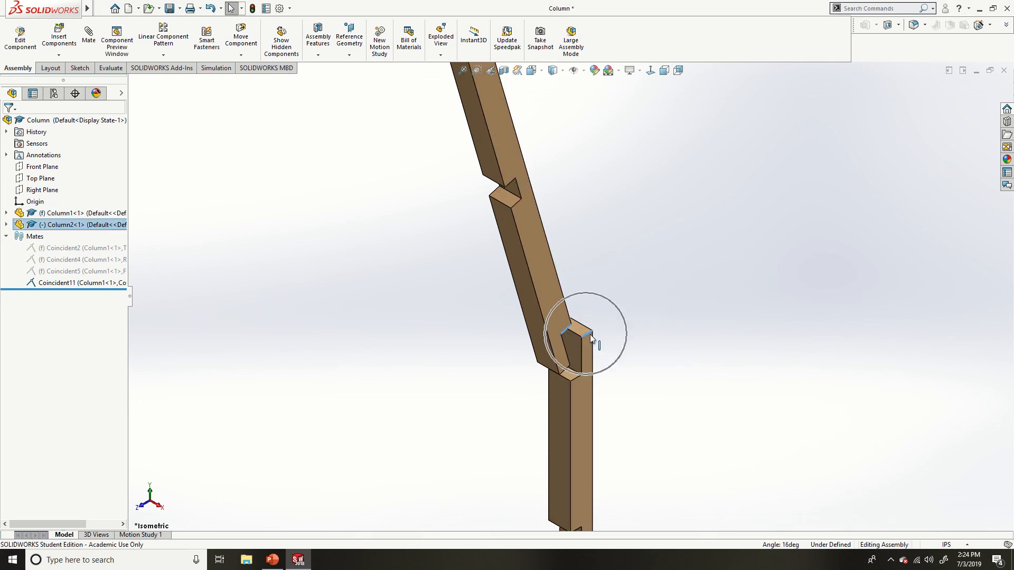
click(613, 327)
drag(562, 297, 581, 267)
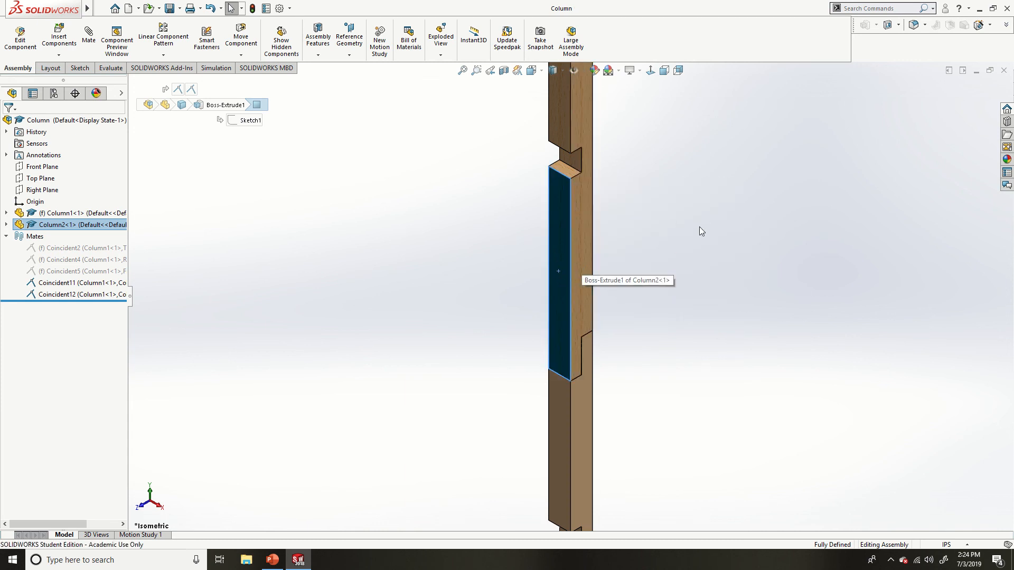
scroll(699, 227, up, 4)
click(653, 281)
scroll(628, 285, up, 4)
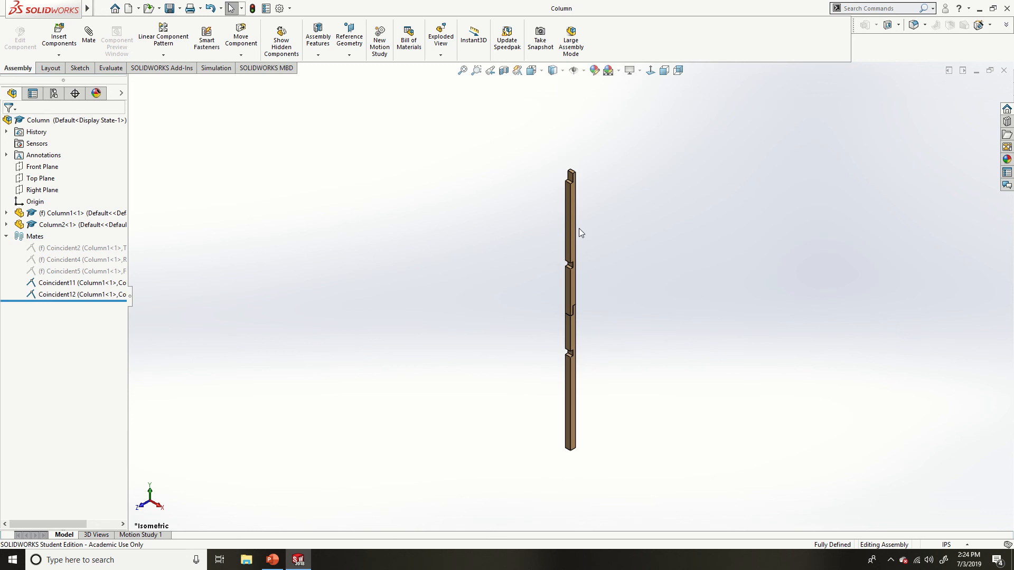
scroll(600, 227, down, 2)
scroll(565, 275, down, 1)
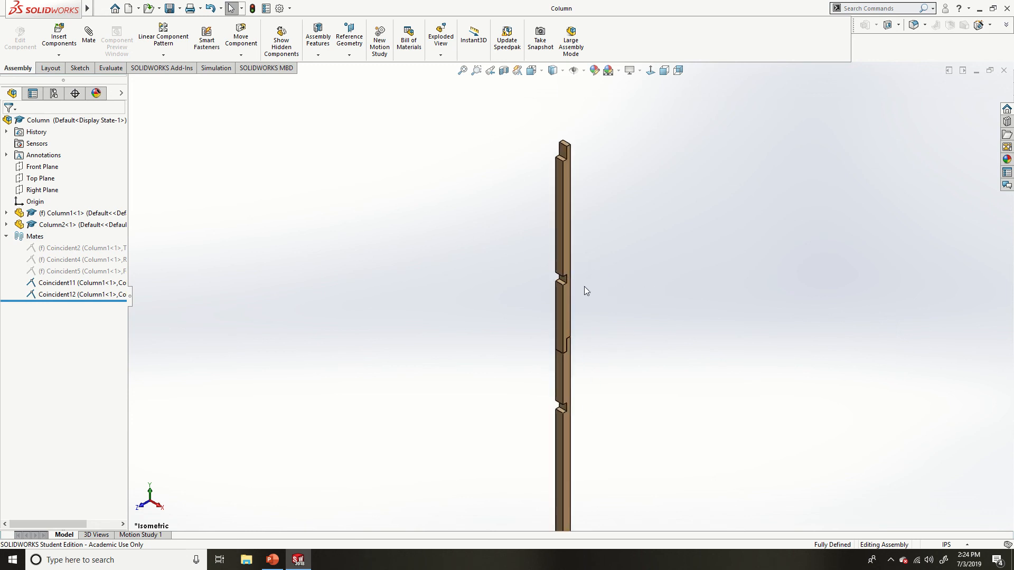
scroll(584, 287, up, 1)
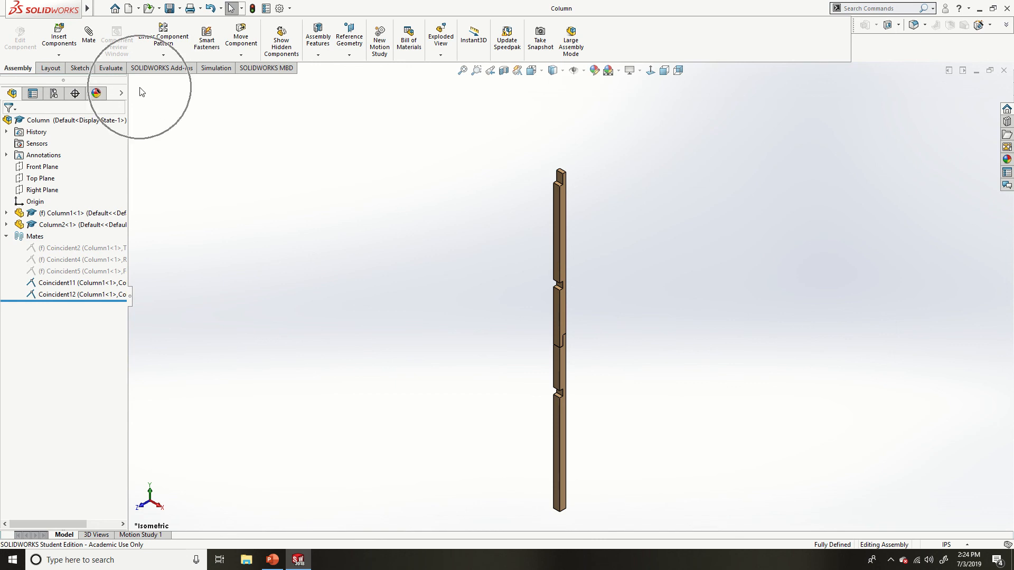
- Measure the distance from Column2's top end edge to the upper edge of its side notch
click(110, 68)
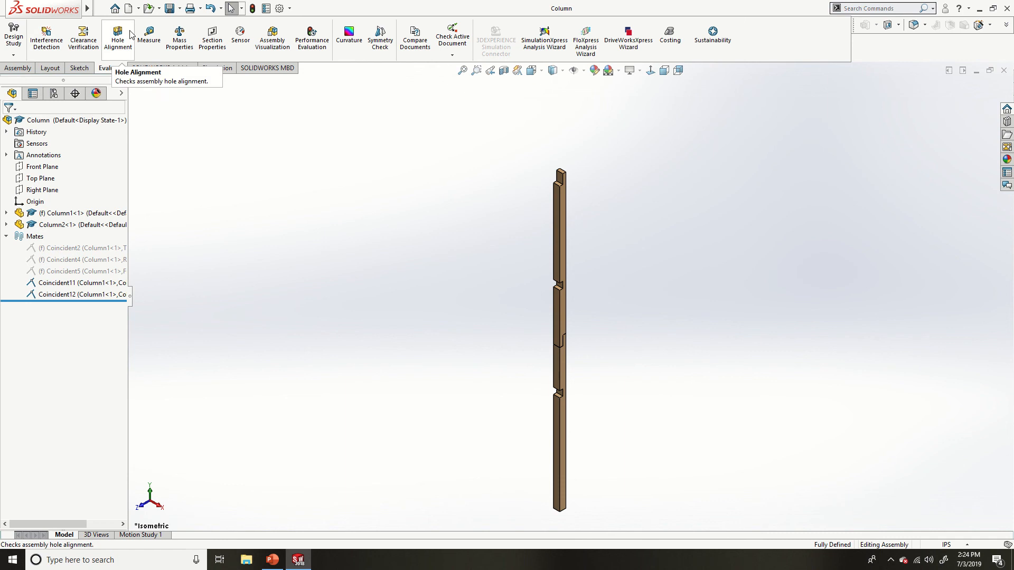
click(149, 34)
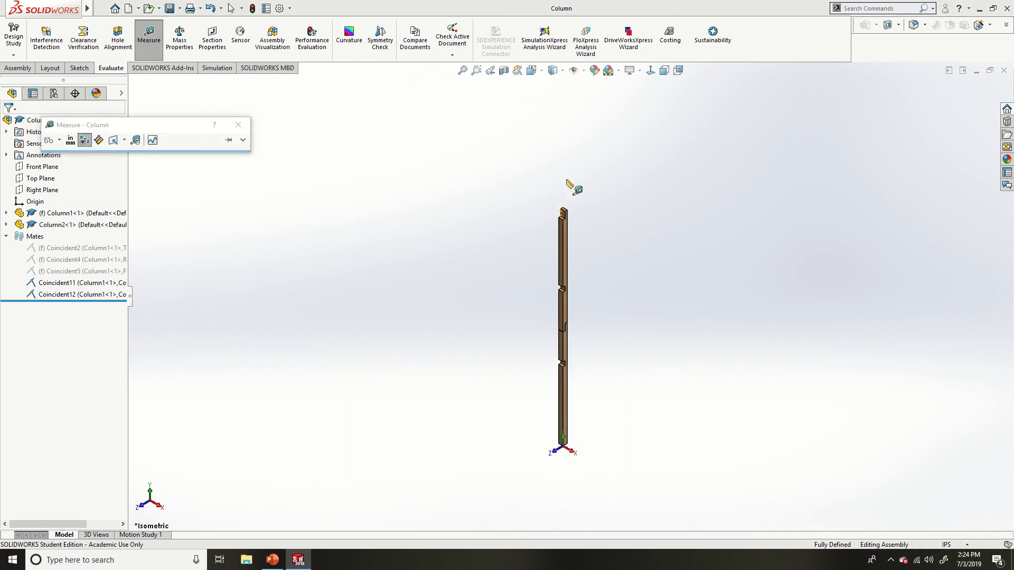
scroll(569, 184, down, 3)
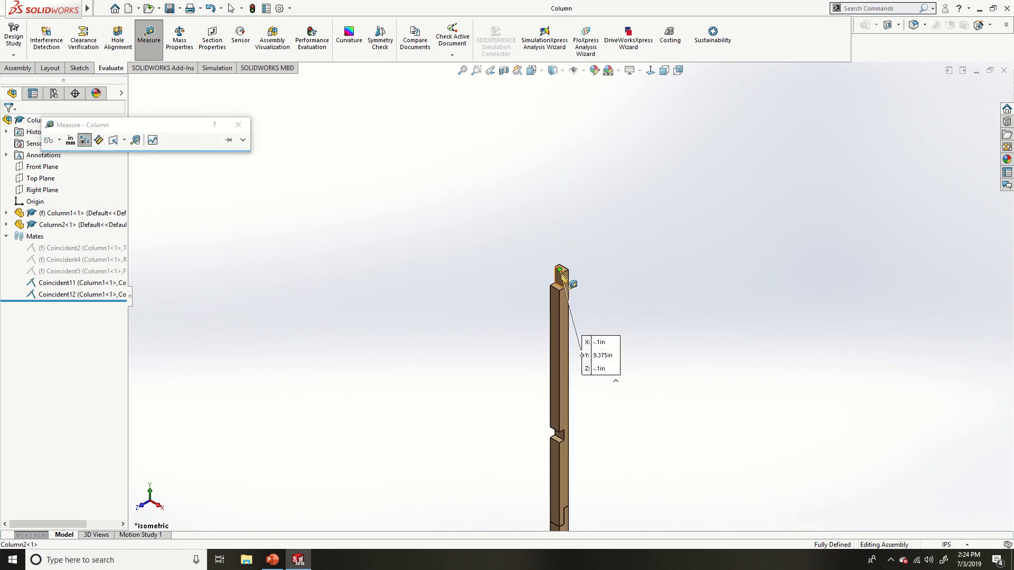
key(Escape)
scroll(563, 281, down, 2)
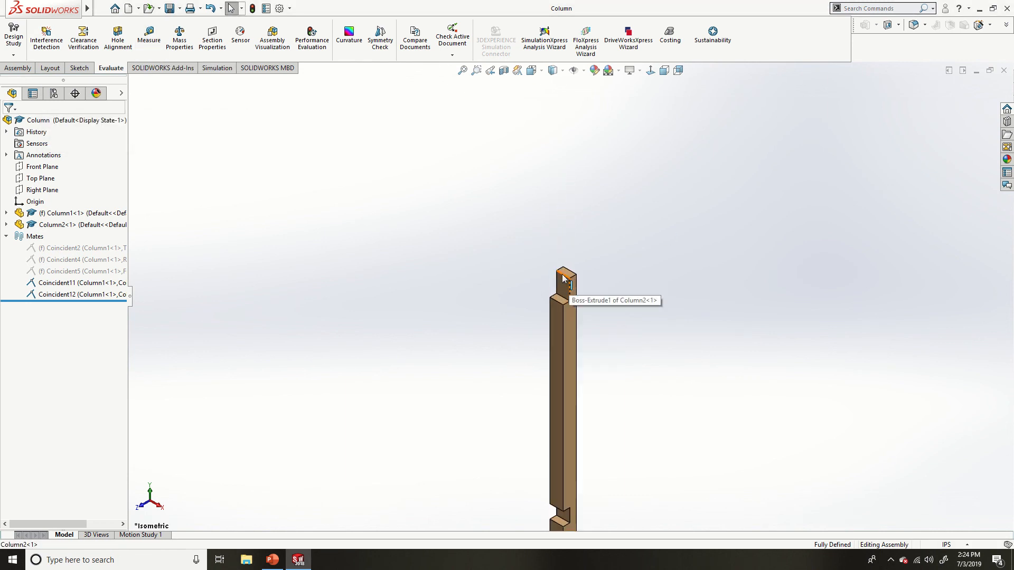
click(149, 34)
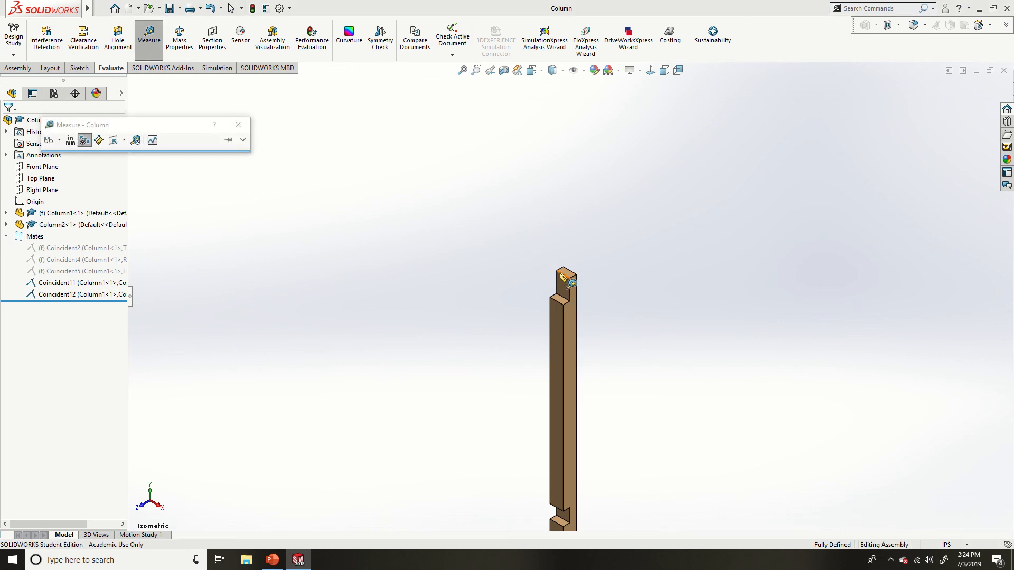
click(561, 274)
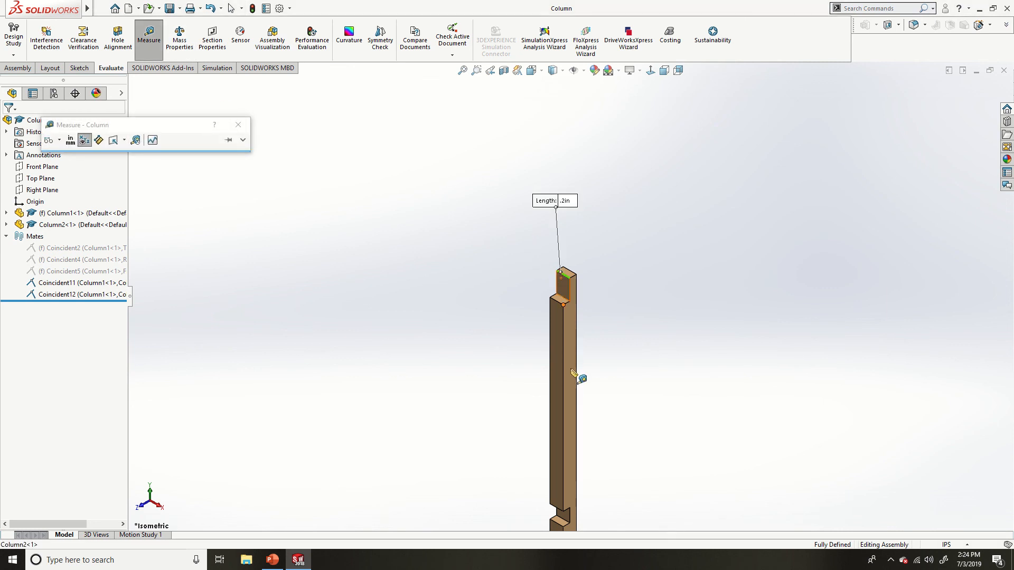
click(560, 510)
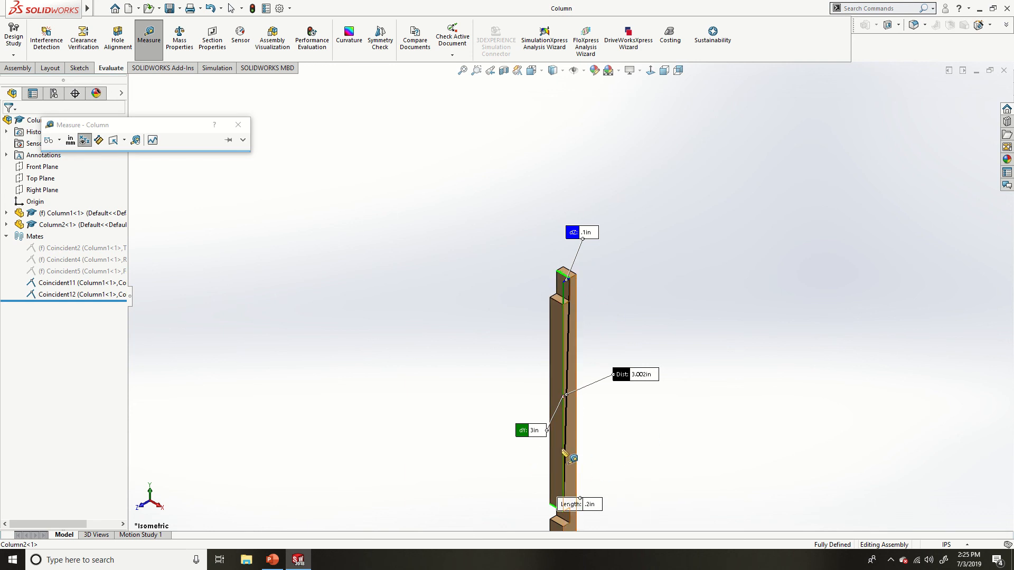
scroll(605, 458, up, 6)
key(Escape)
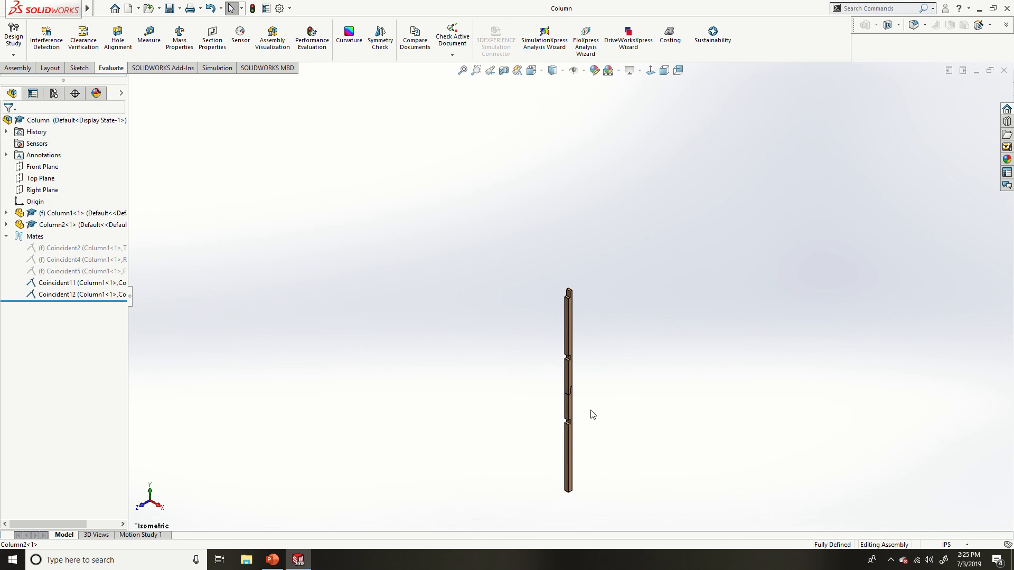
- Measure the distance between the upper edge of Column2's side notch and the matching notch edge on Column1
scroll(583, 370, down, 2)
key(Return)
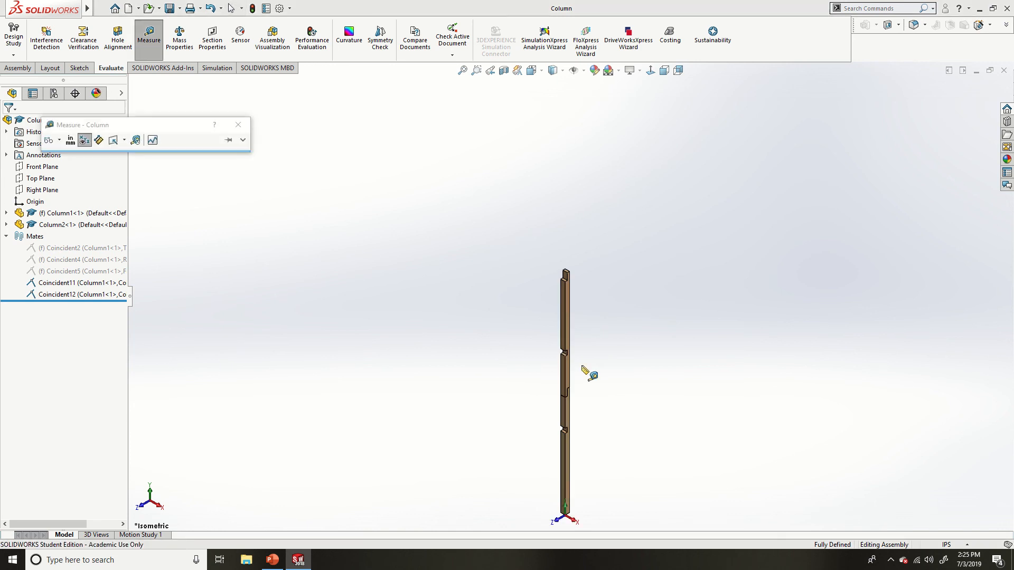
scroll(577, 386, down, 9)
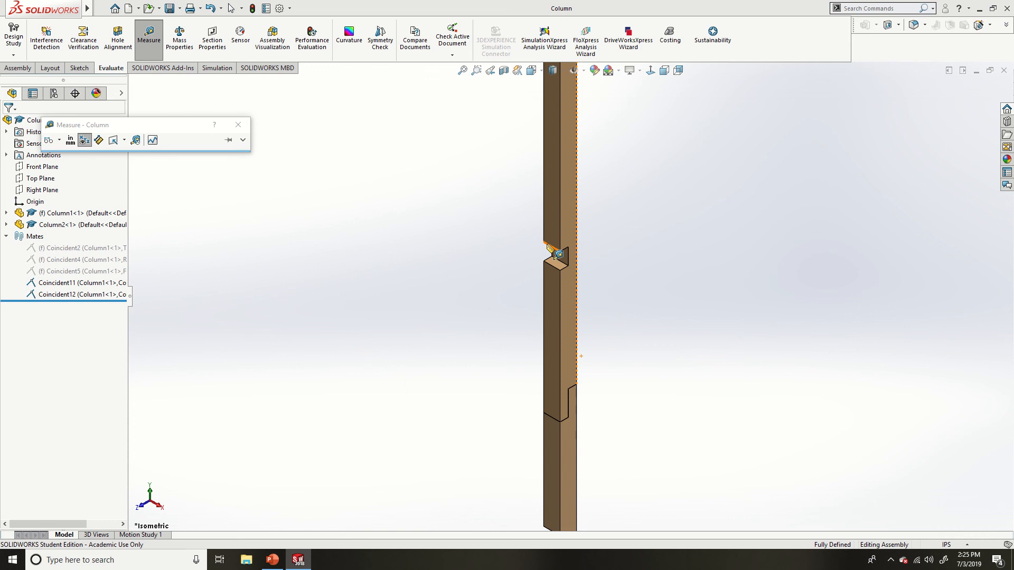
click(547, 244)
scroll(565, 290, up, 3)
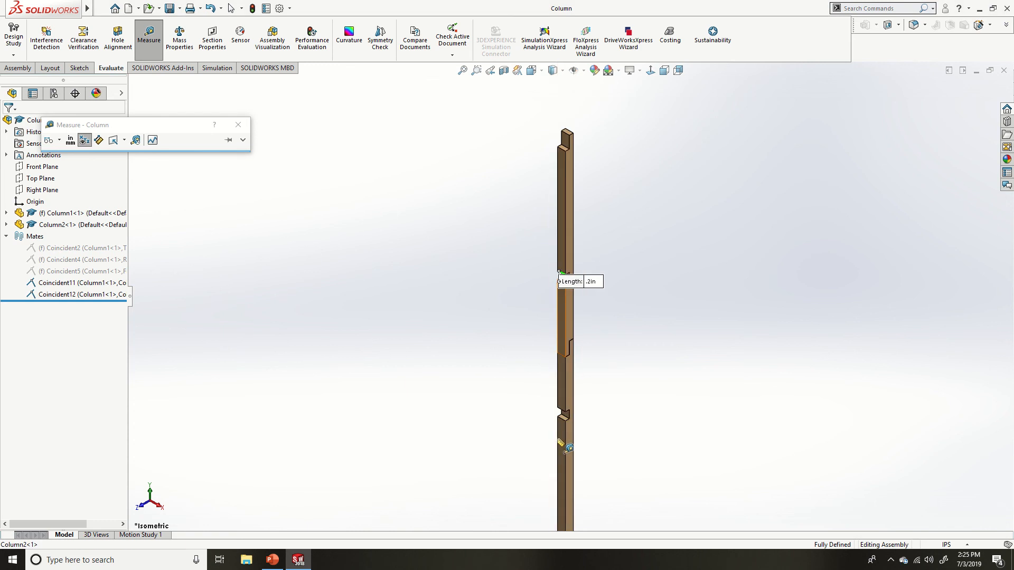
click(559, 409)
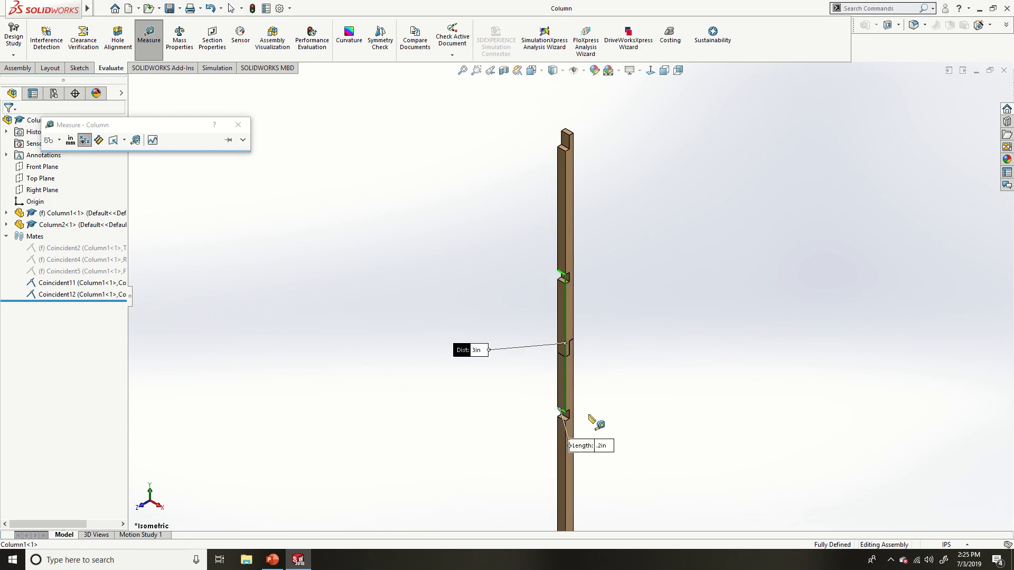
key(Escape)
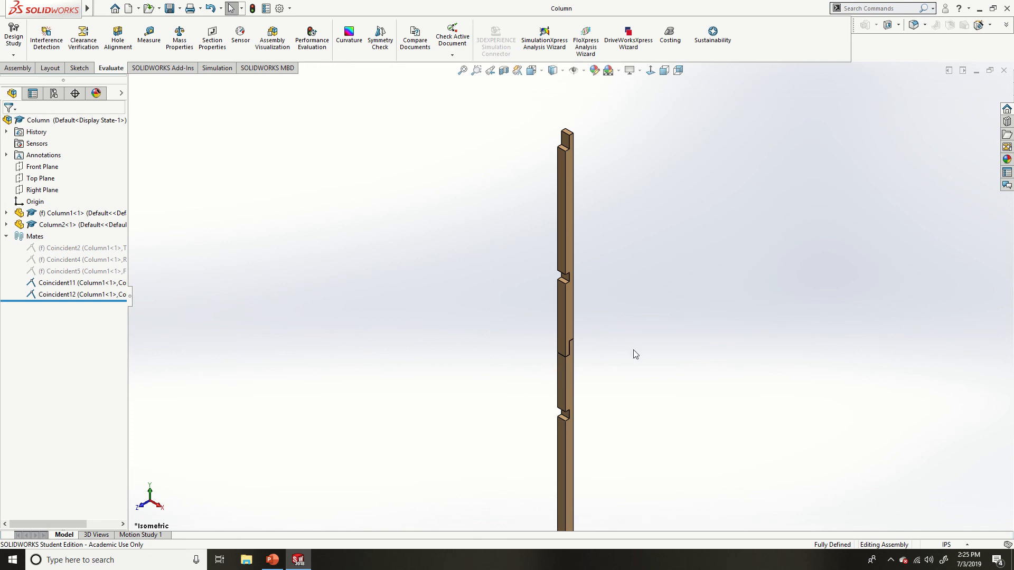
scroll(638, 355, down, 3)
scroll(601, 345, up, 5)
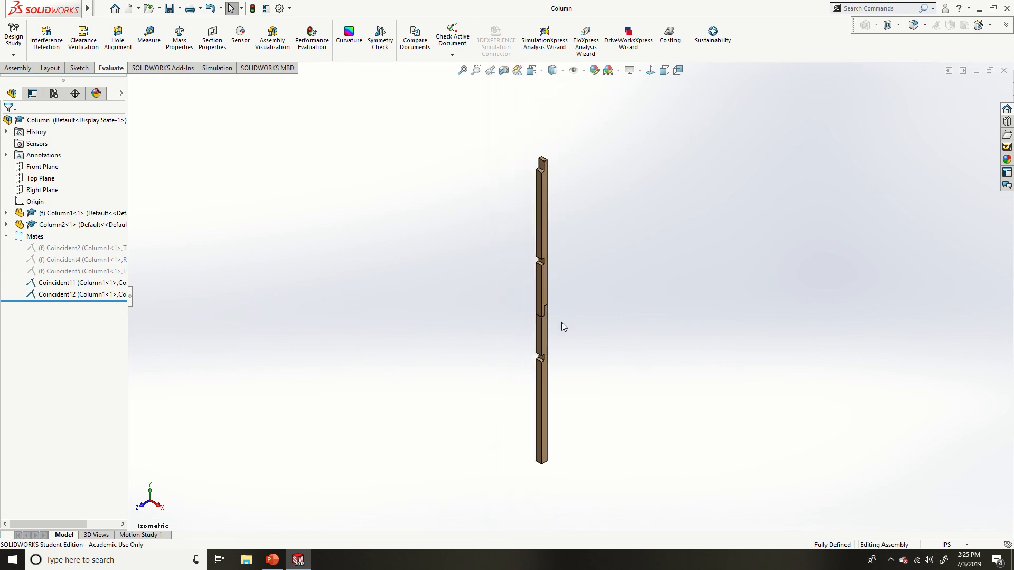